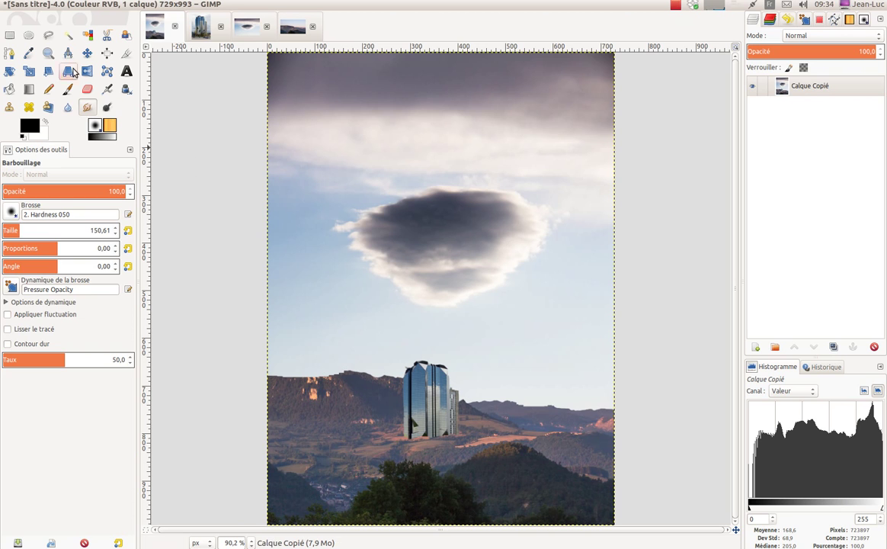
Look through the Paysage, Nuage and Tour source photos and return to the finished composite image.
left_click(87, 52)
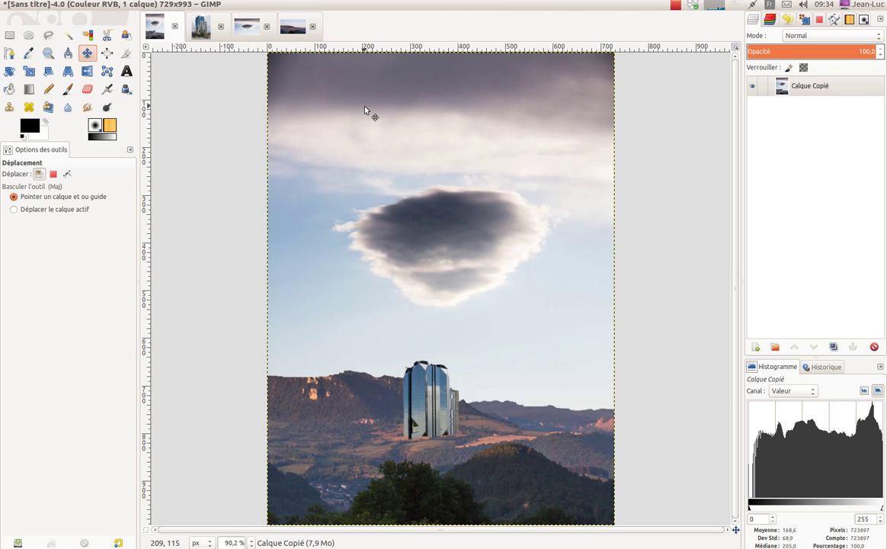
left_click(298, 29)
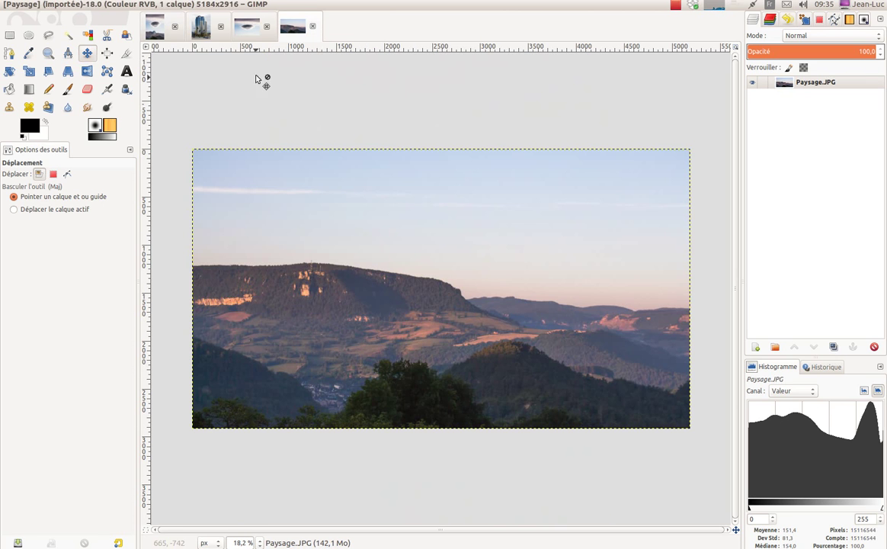
left_click(245, 27)
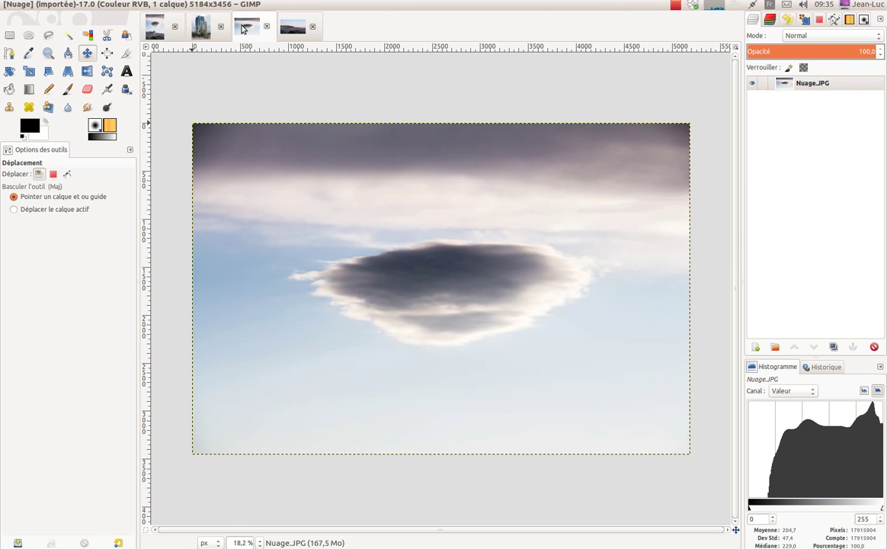
left_click(200, 29)
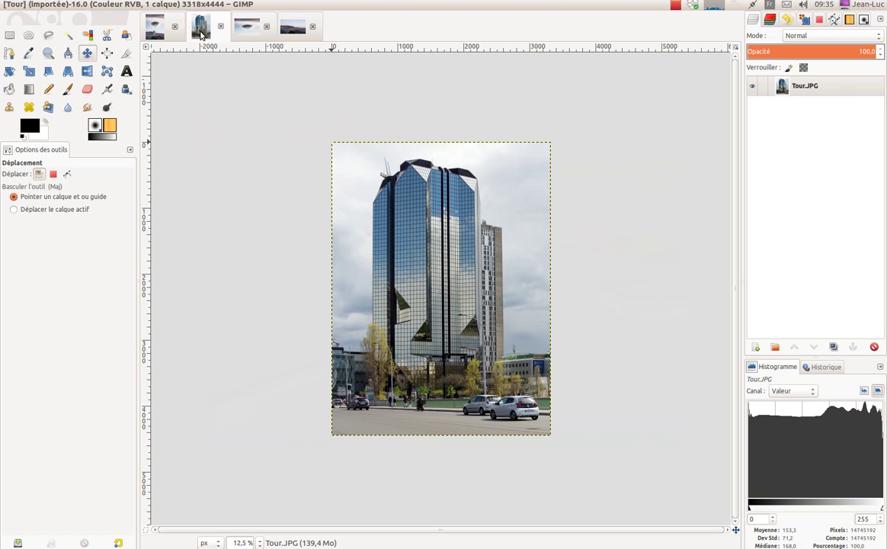
left_click(155, 29)
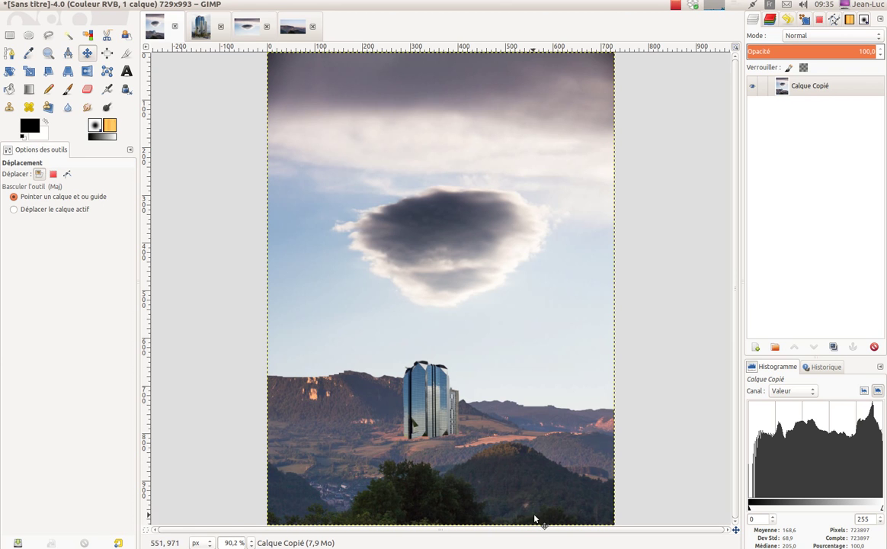
Close the separate Nuage and Paysage images, leaving the Tour image as the one being worked on.
left_click(201, 27)
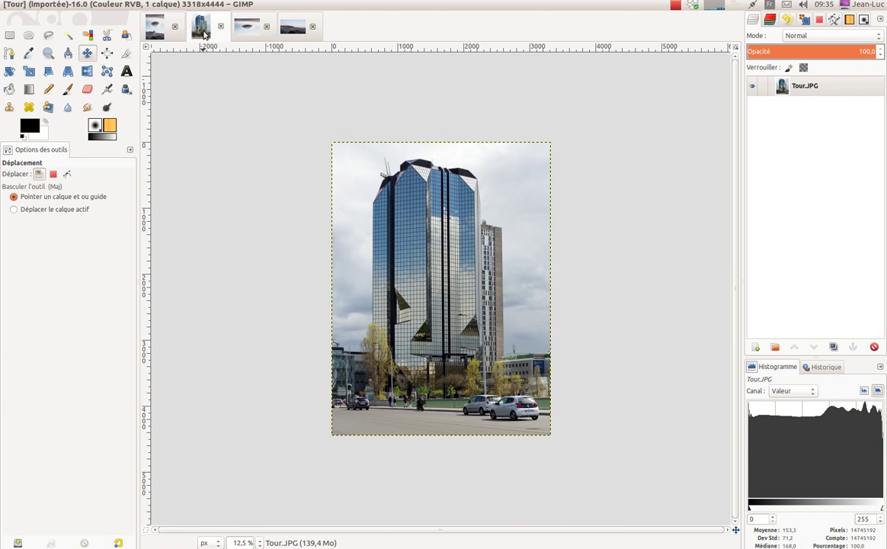
left_click(266, 27)
left_click(267, 26)
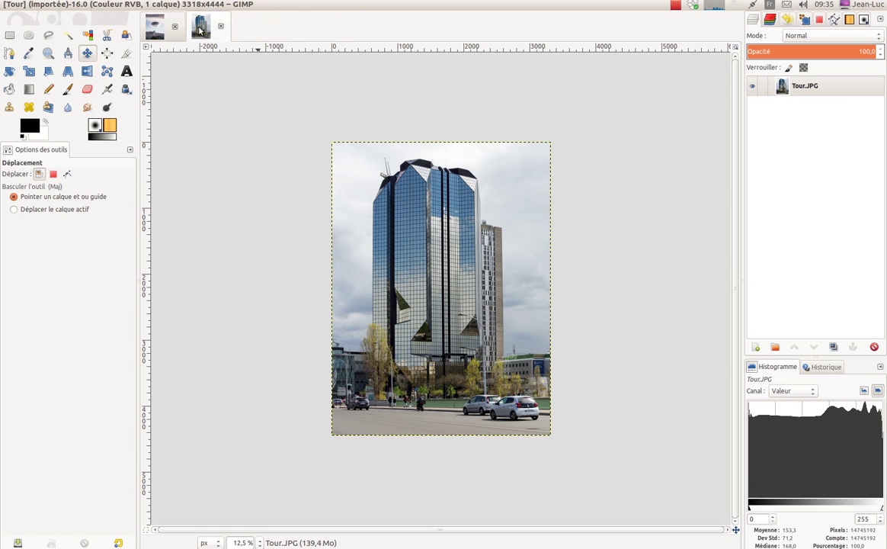
Open Nuage.JPG and Paysage.JPG from the Images folder as layers in the Tour image.
left_click(50, 4)
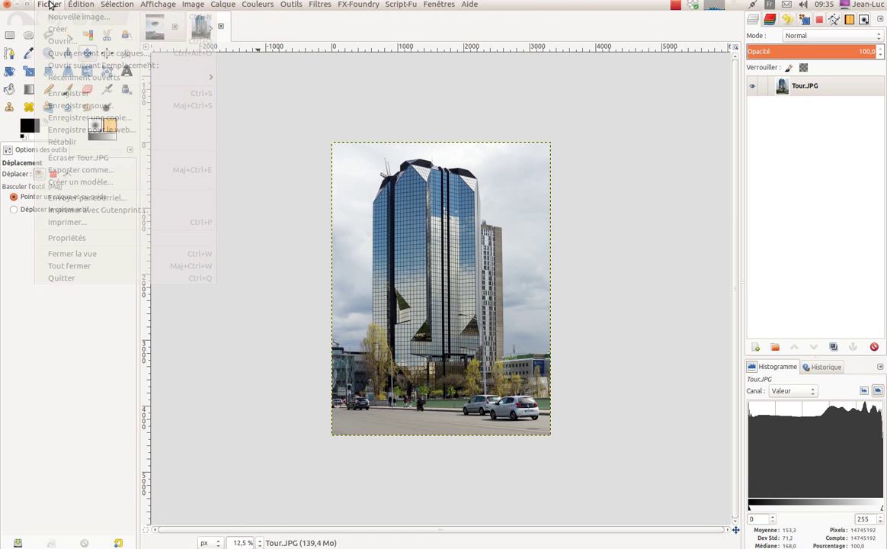
left_click(68, 58)
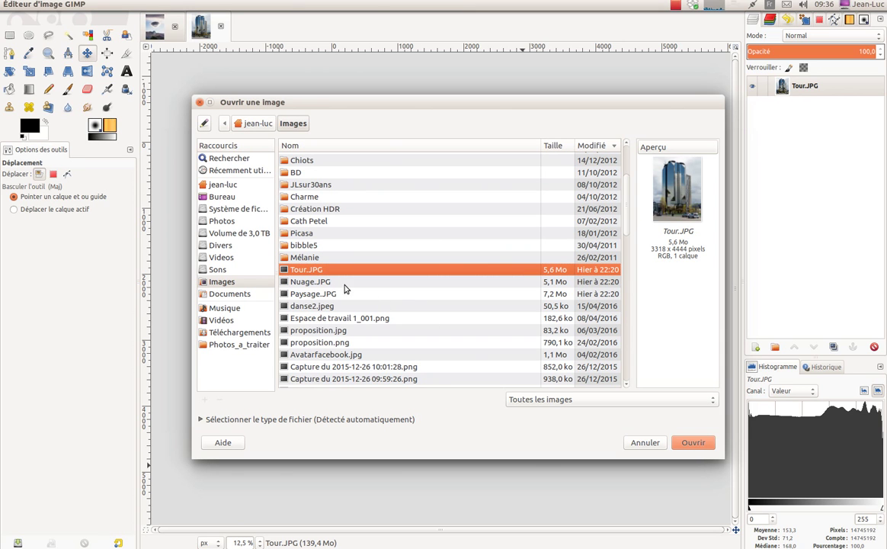
left_click(324, 283)
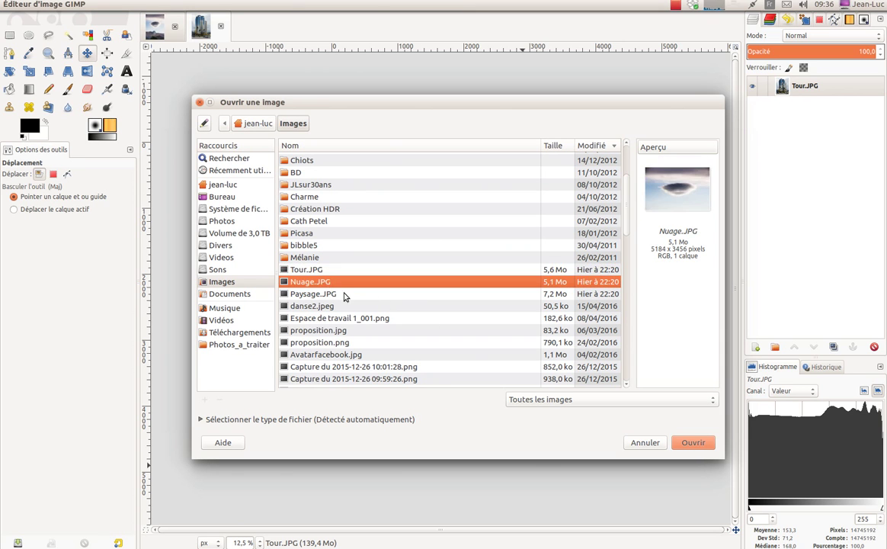
left_click(320, 294, "shift")
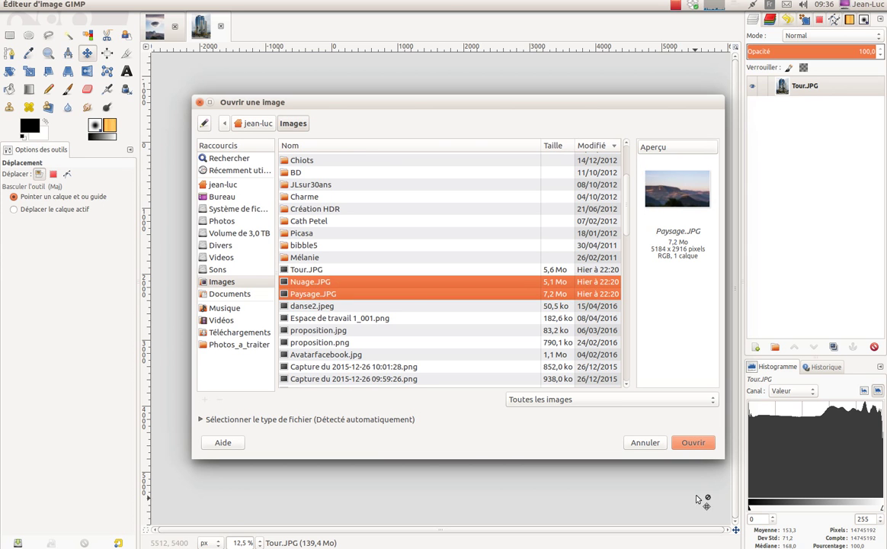
left_click(694, 442)
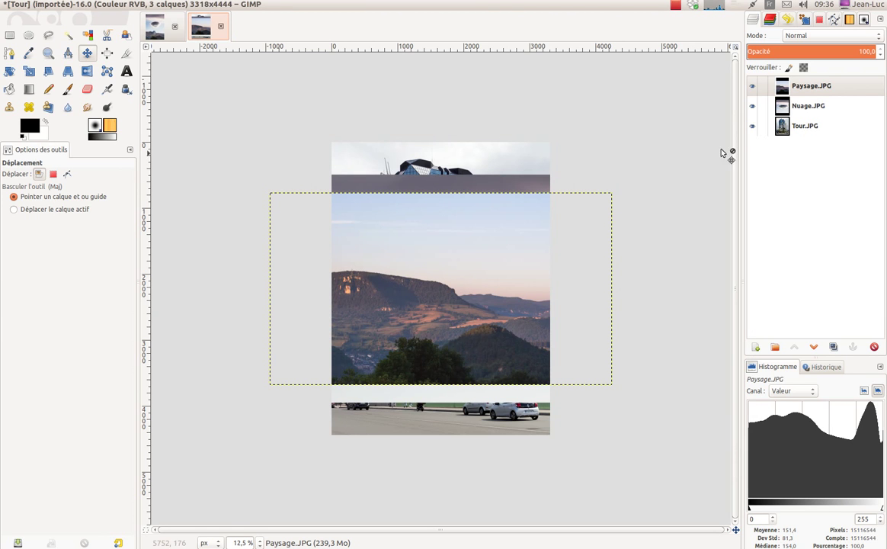
Hide the Paysage and Tour layers and move the Nuage layer up to cover the canvas's upper edge.
left_click(753, 88)
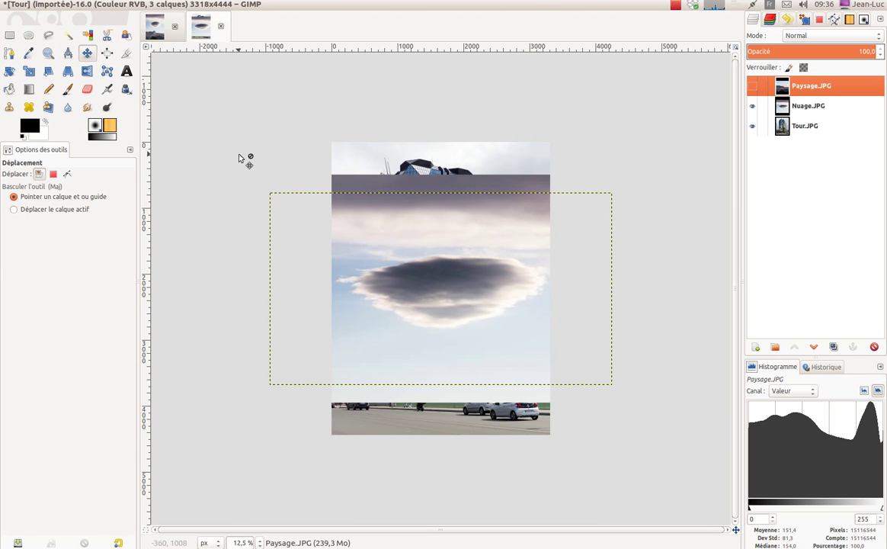
left_click(202, 32)
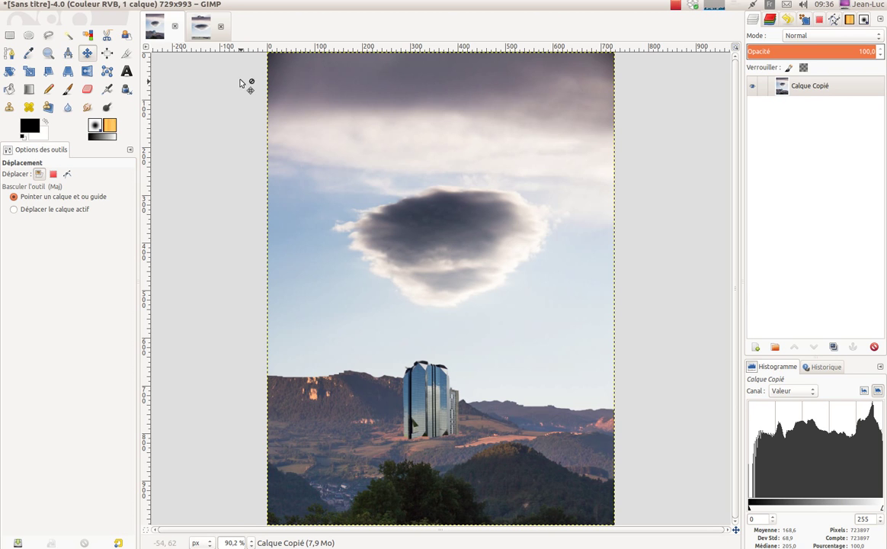
left_click(201, 26)
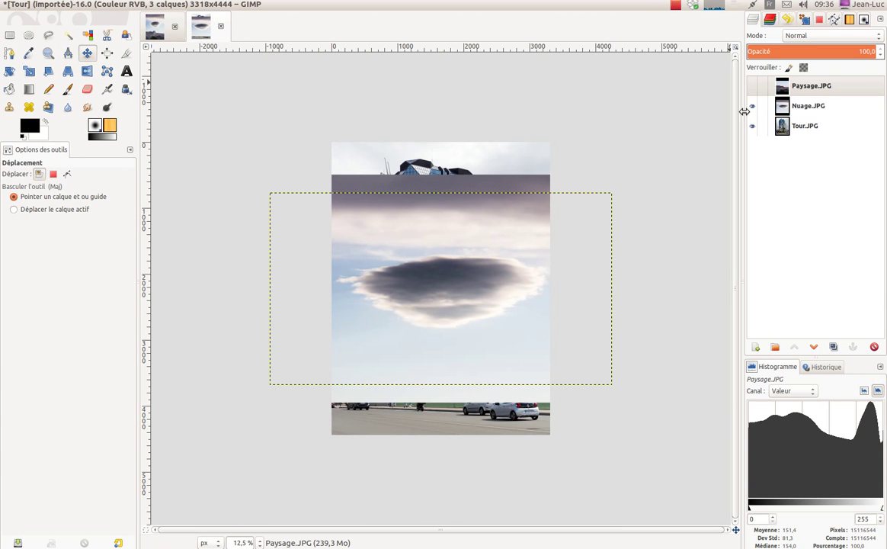
left_click(753, 128)
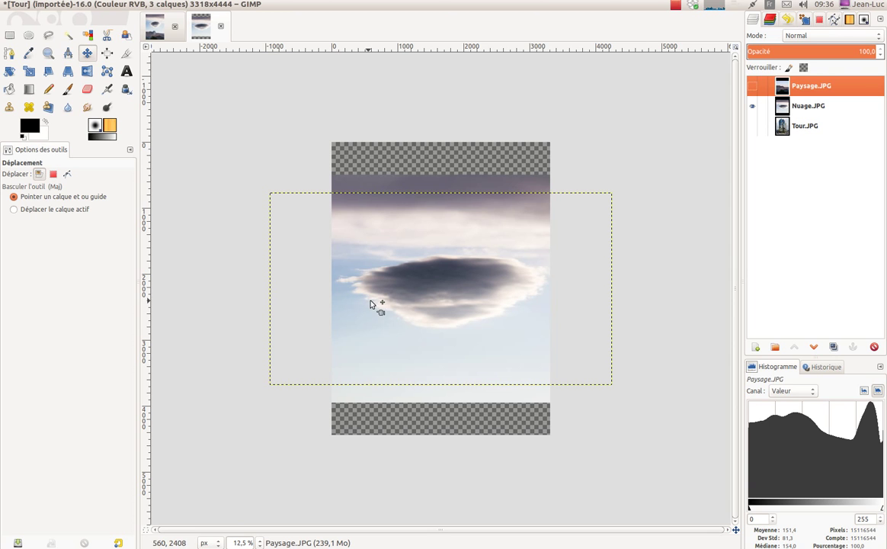
left_click_drag(465, 307, 457, 269)
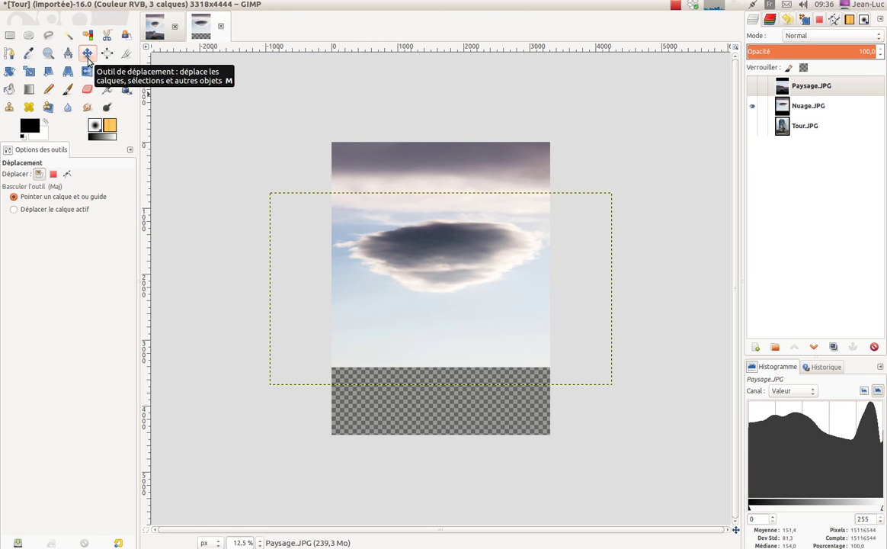
Scale the Paysage layer to 4008 x 2924 px by narrowing both sides, and make the layer visible.
left_click(30, 73)
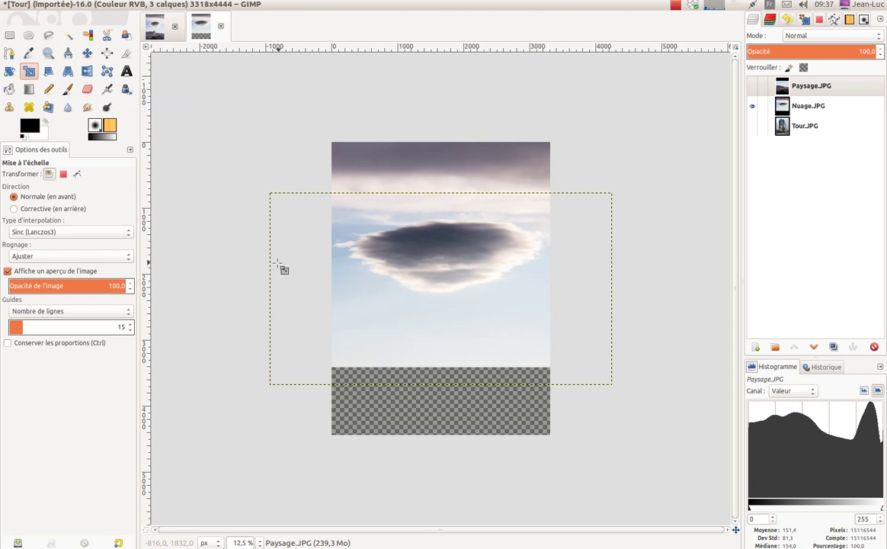
left_click_drag(271, 264, 312, 264)
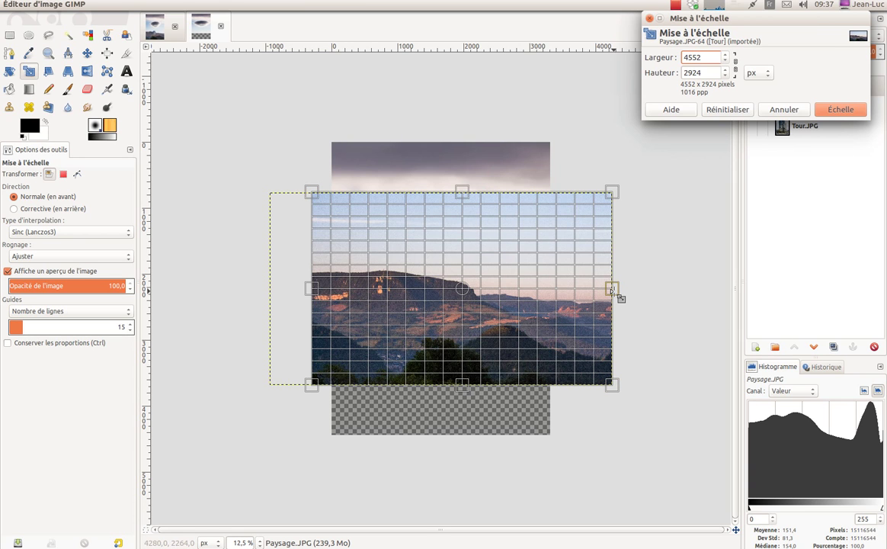
left_click_drag(613, 291, 573, 295)
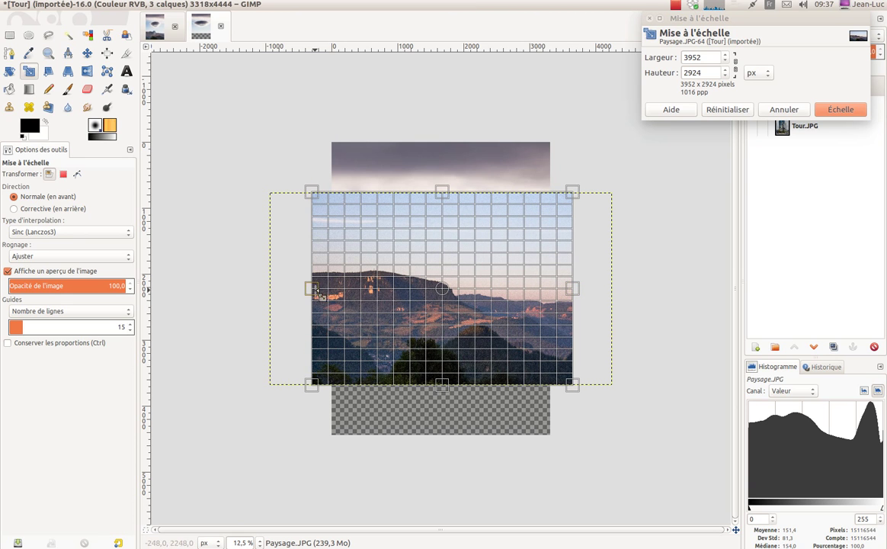
left_click_drag(312, 293, 309, 294)
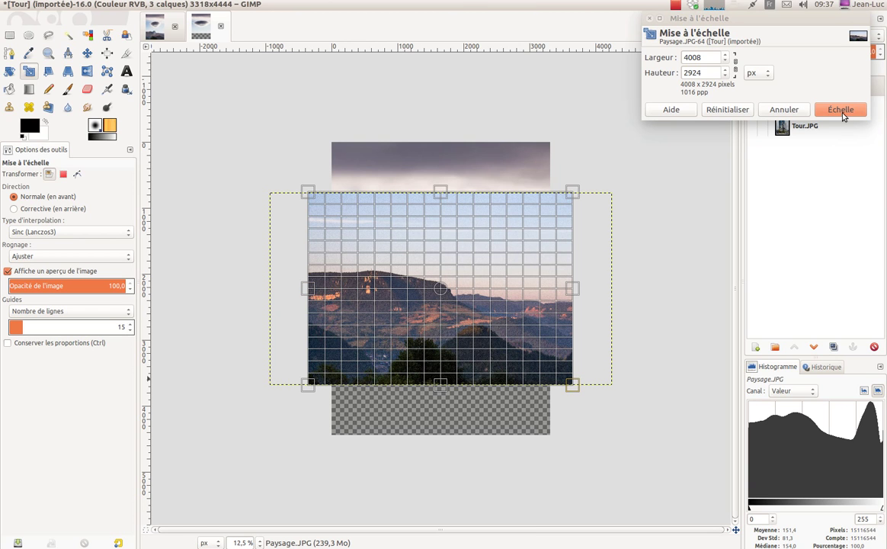
left_click(841, 111)
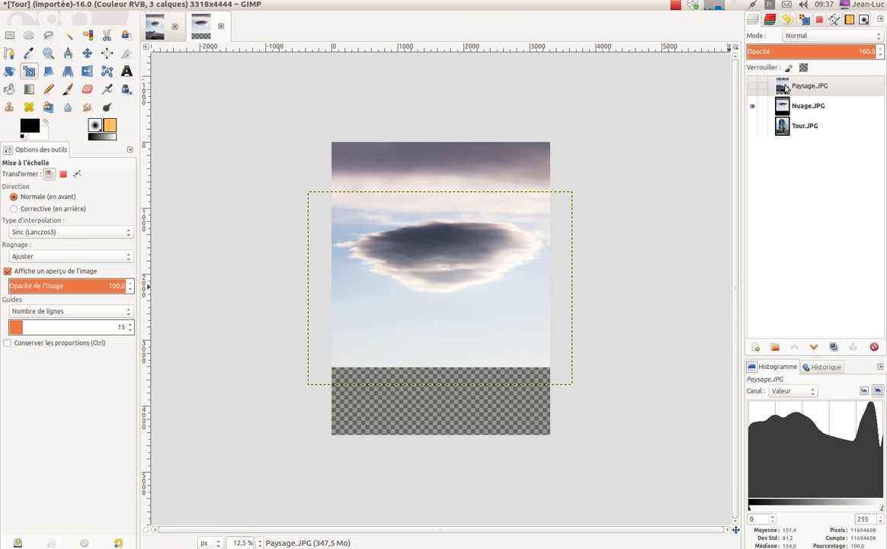
left_click(752, 85)
left_click(440, 288)
left_click_drag(440, 288, 439, 337)
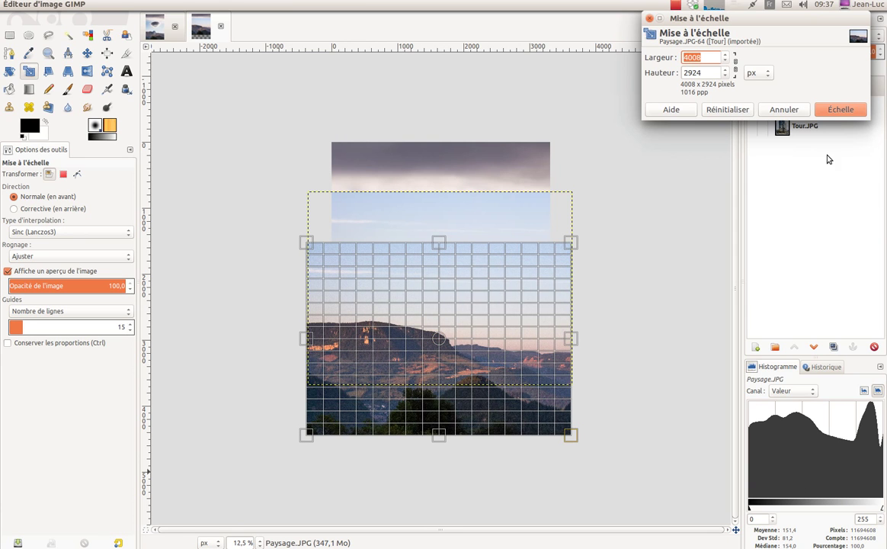
left_click(784, 110)
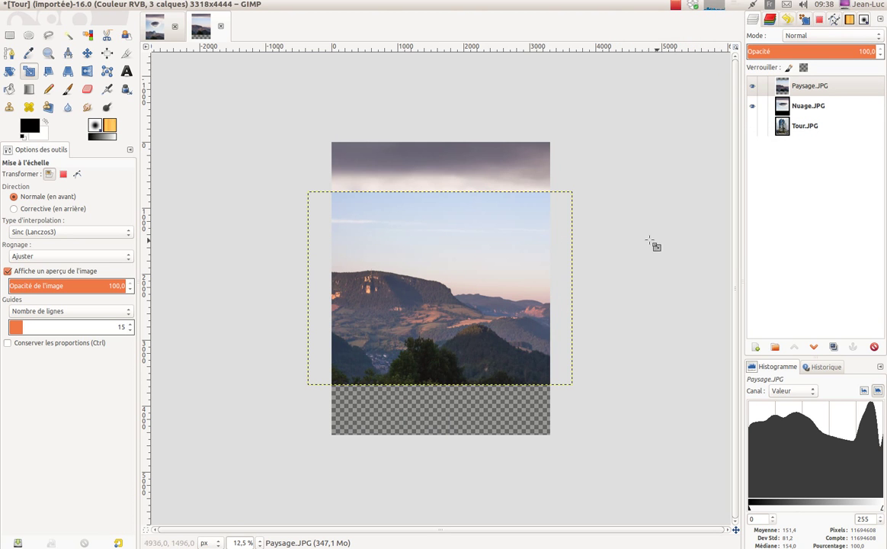
Move the Paysage layer down with the Move tool until it meets the canvas's lower edge, roughly centred horizontally.
left_click(87, 52)
left_click_drag(436, 301, 438, 350)
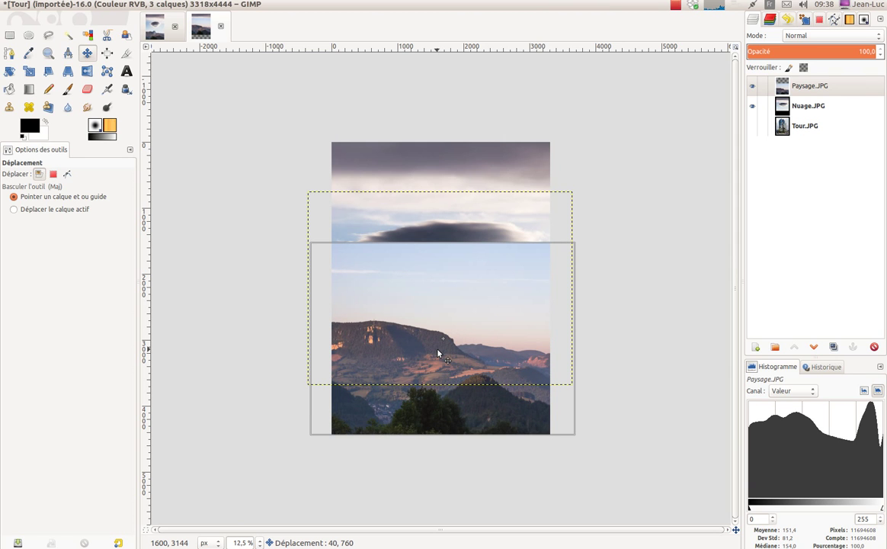
left_click_drag(437, 351, 427, 355)
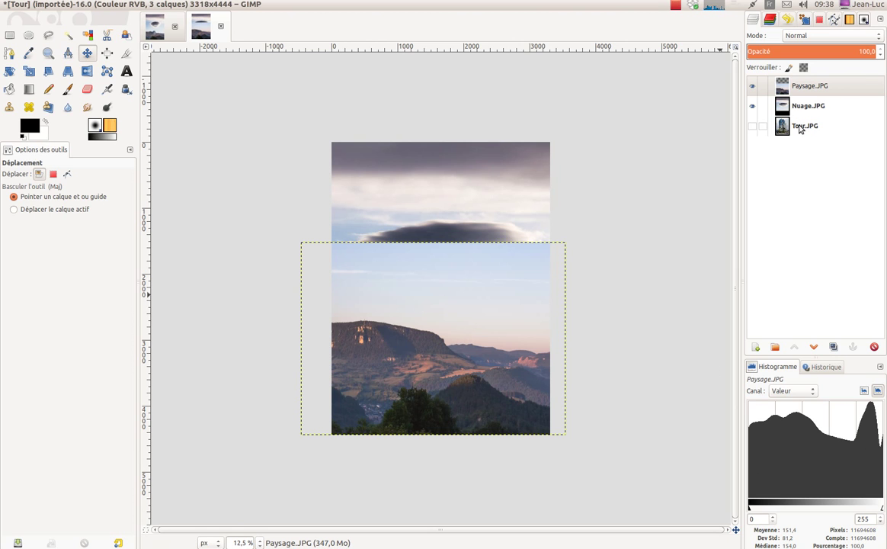
Hide the Paysage layer and scale the Nuage layer to 3424 x 3544 px, just wider than the canvas.
left_click(752, 88)
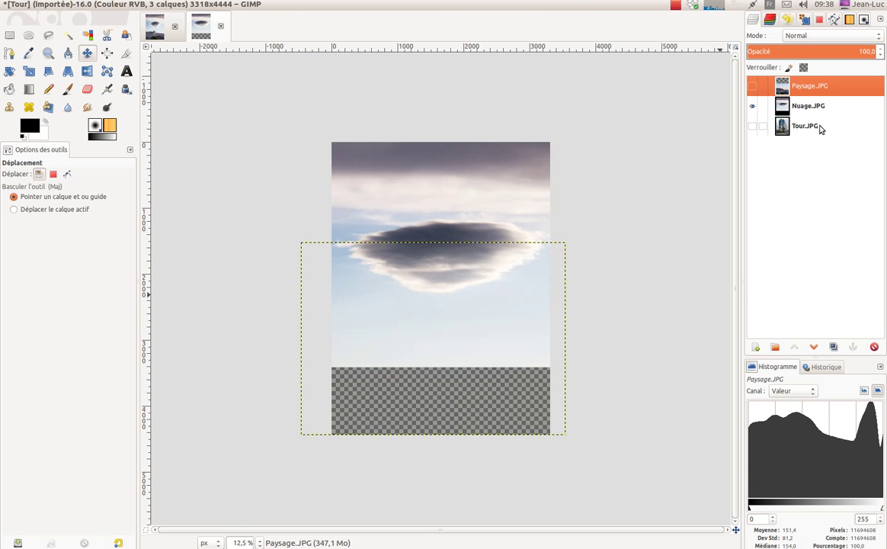
left_click(782, 109)
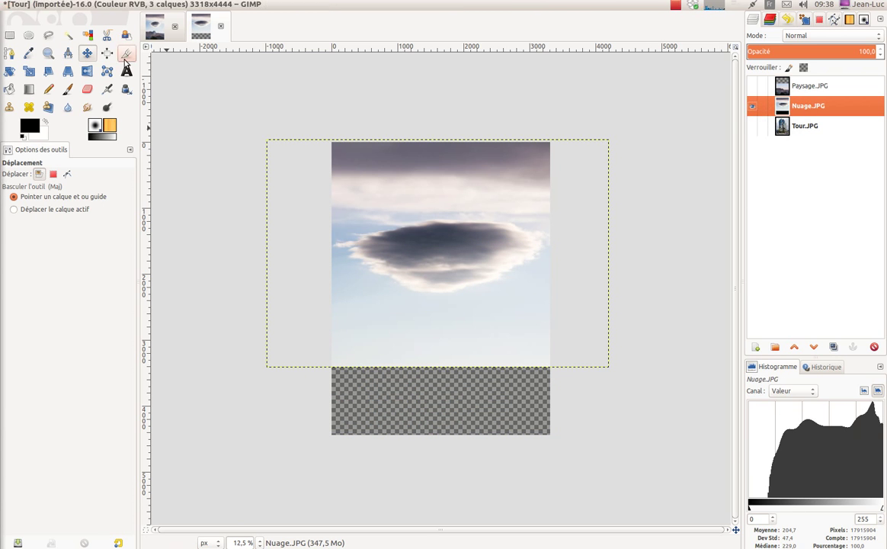
left_click(28, 71)
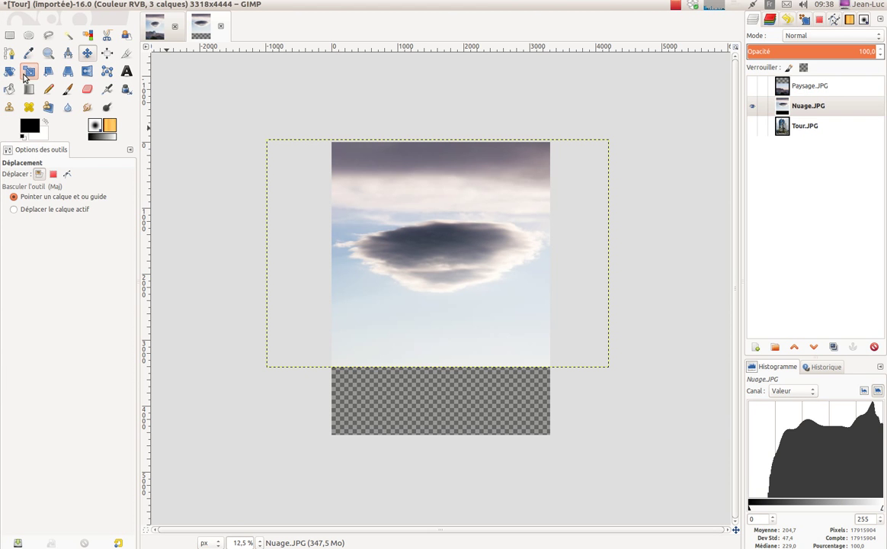
left_click(271, 244)
left_click_drag(275, 248, 321, 241)
left_click_drag(609, 252, 552, 252)
mouse_move(312, 251)
left_mouse_down()
mouse_move(327, 257)
mouse_move(321, 251)
left_mouse_up()
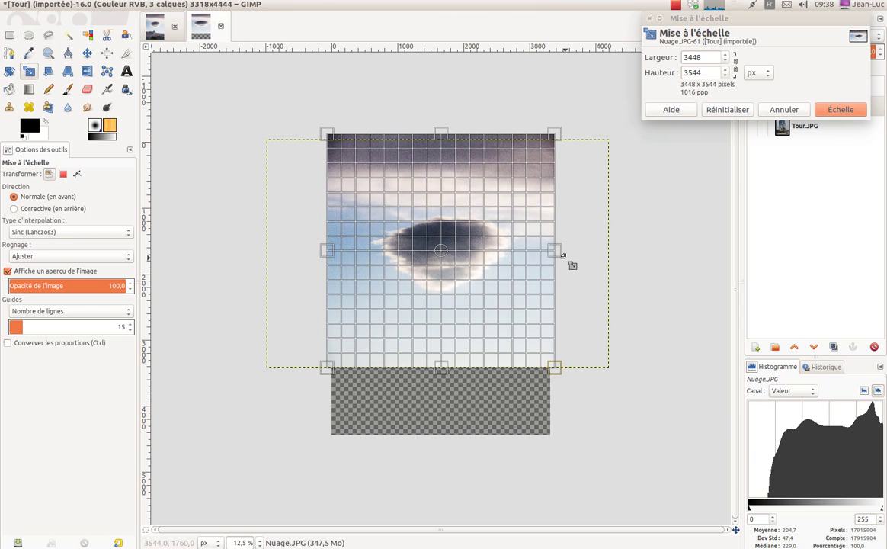
left_click_drag(556, 252, 553, 253)
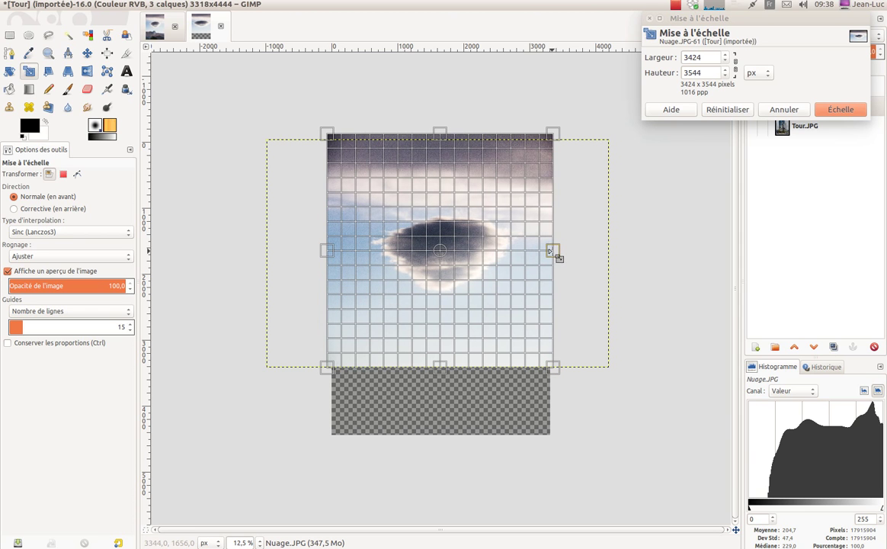
left_click(838, 112)
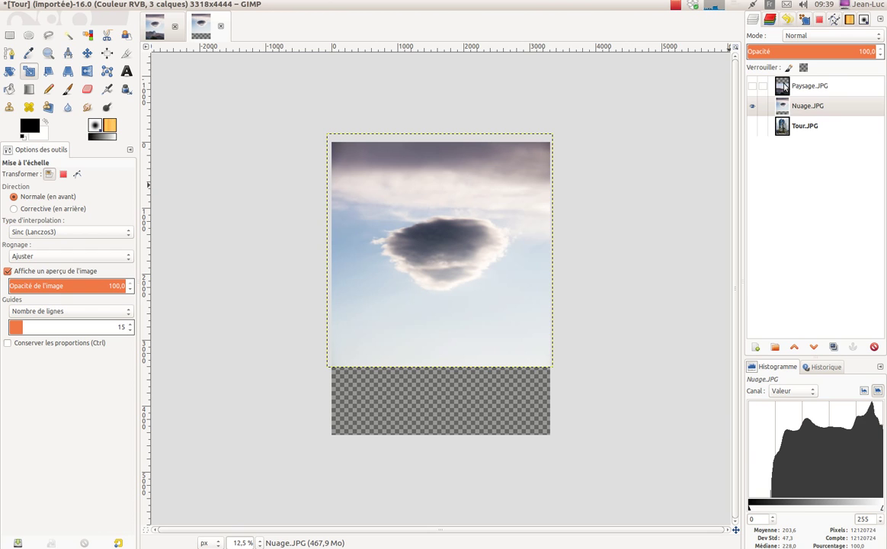
Place the Paysage layer below Nuage and show it, with the Nuage layer made active.
left_click_drag(784, 86, 797, 119)
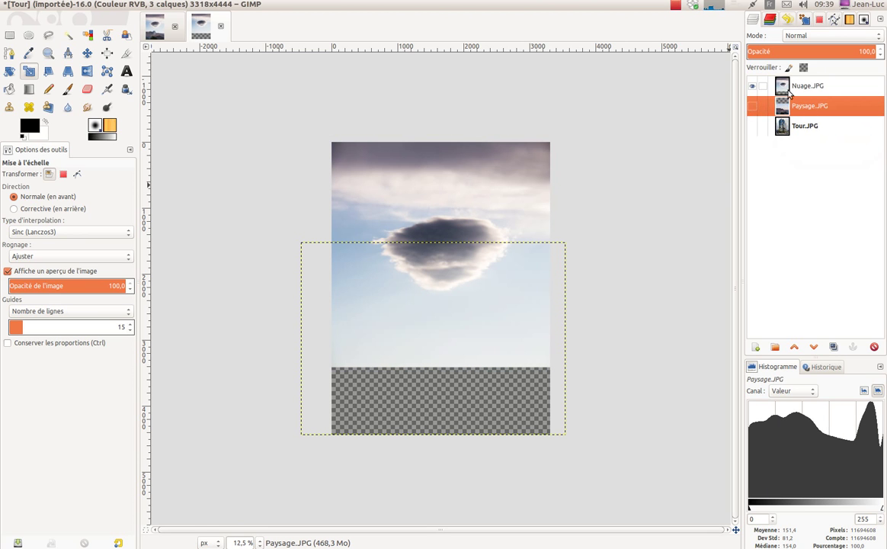
left_click(752, 105)
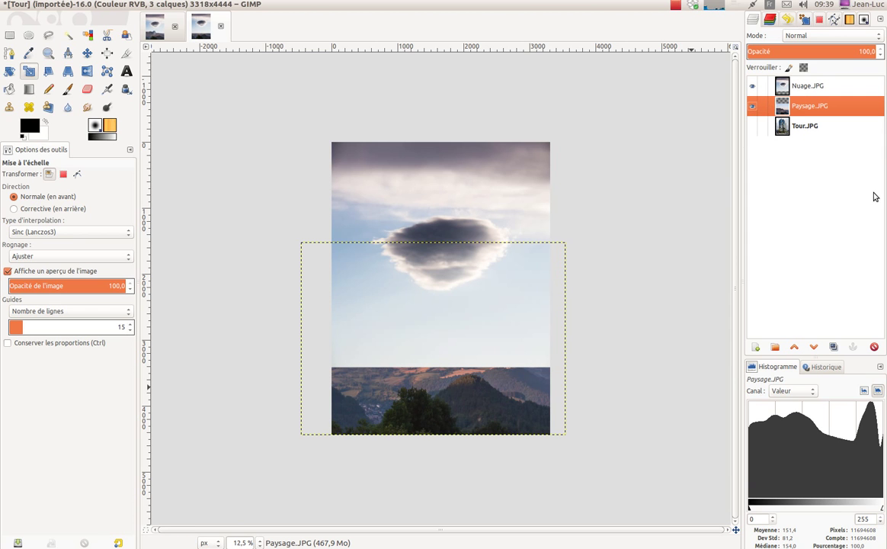
left_click(785, 88)
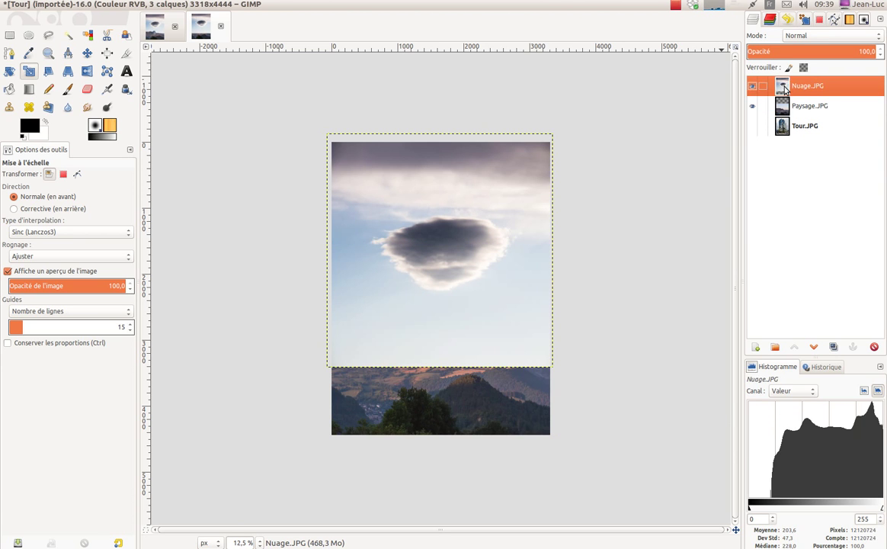
Add a white (full opacity) layer mask to the Nuage layer and lower the layer's opacity to about 52 %.
right_click(784, 87)
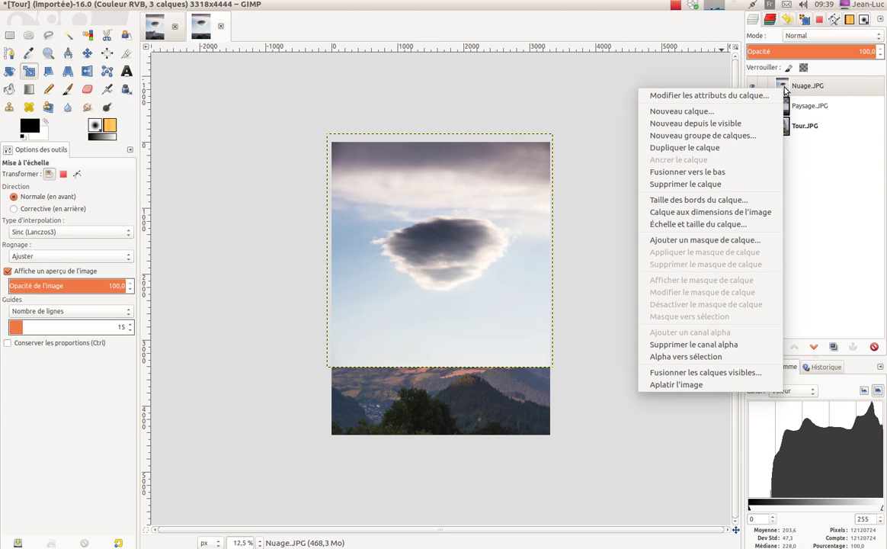
left_click(691, 242)
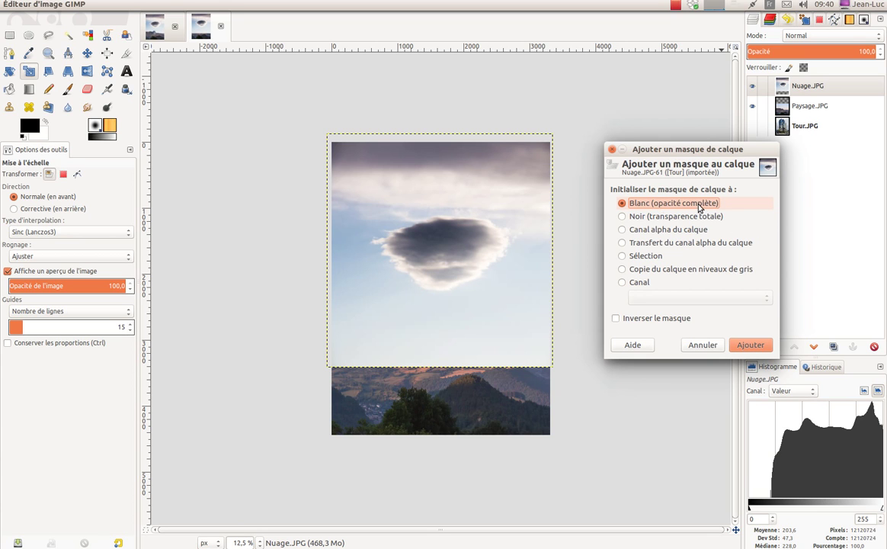
left_click(750, 346)
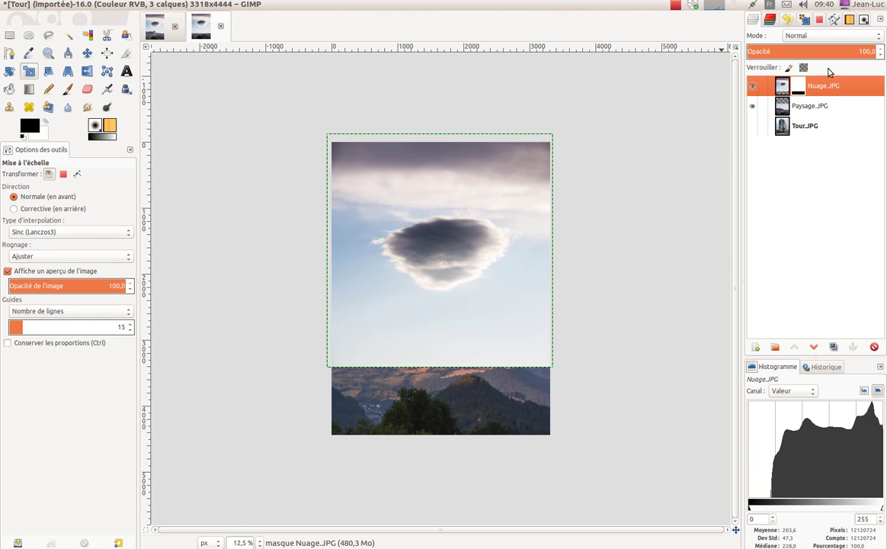
left_click_drag(854, 52, 814, 54)
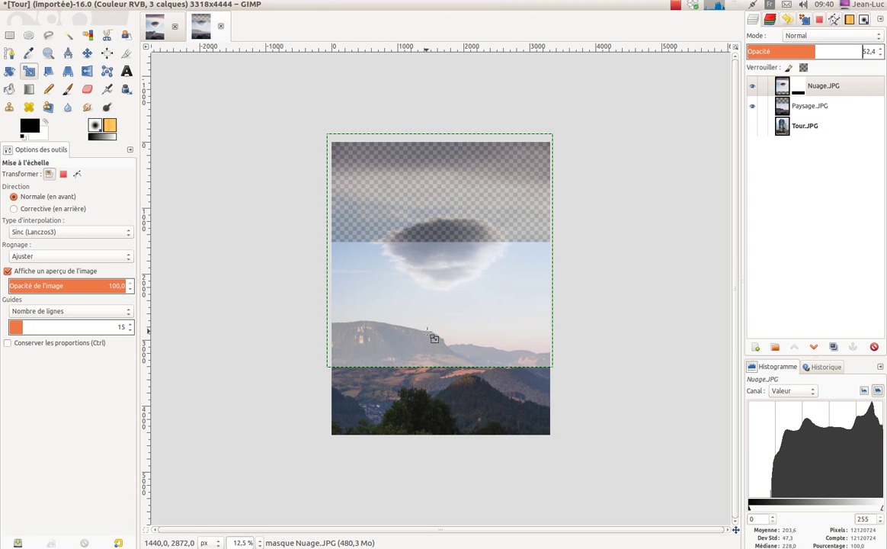
Draw a short linear white-to-black gradient on the Nuage mask, from just below the cloud down to the mountain ridge.
left_click(796, 85)
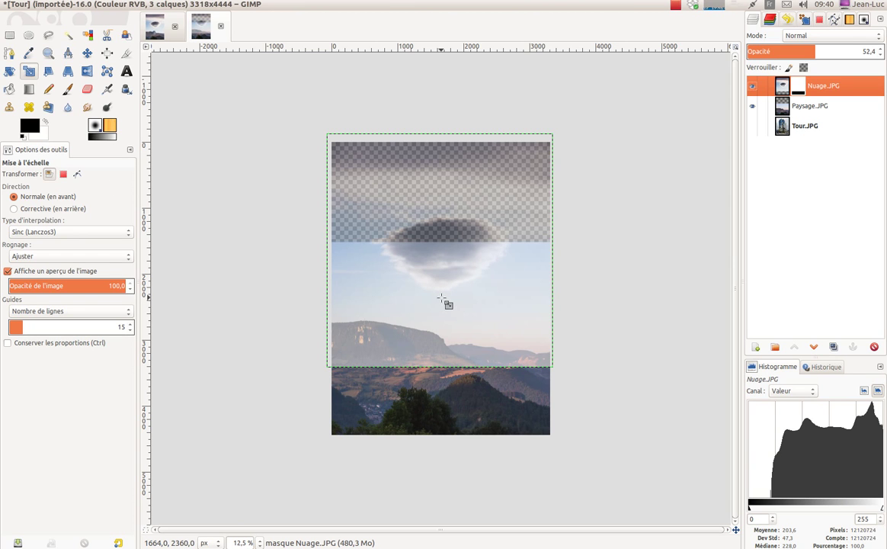
left_click(30, 90)
left_click(46, 122)
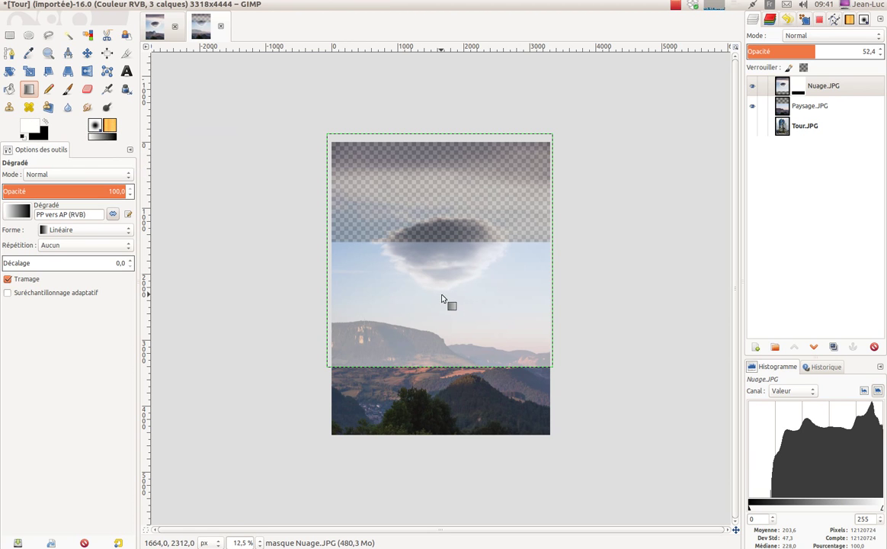
left_click_drag(436, 301, 430, 326)
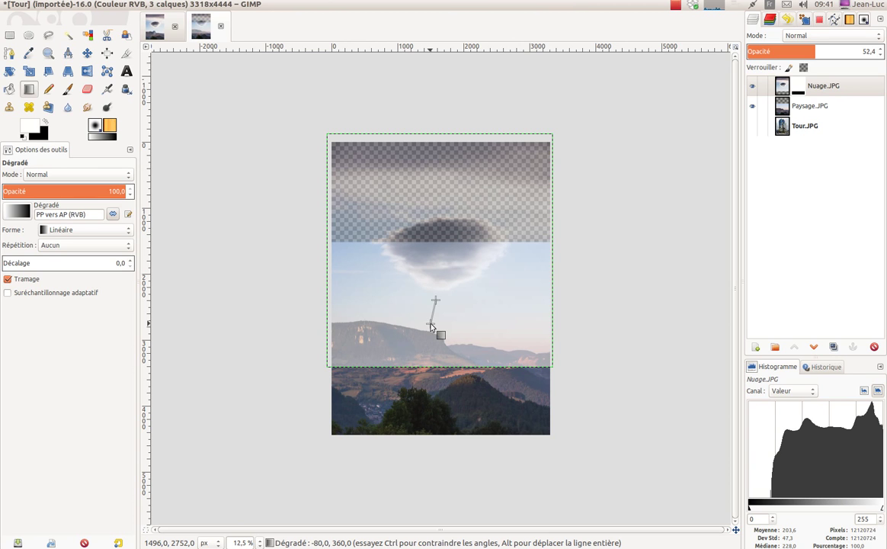
left_click_drag(430, 326, 430, 326)
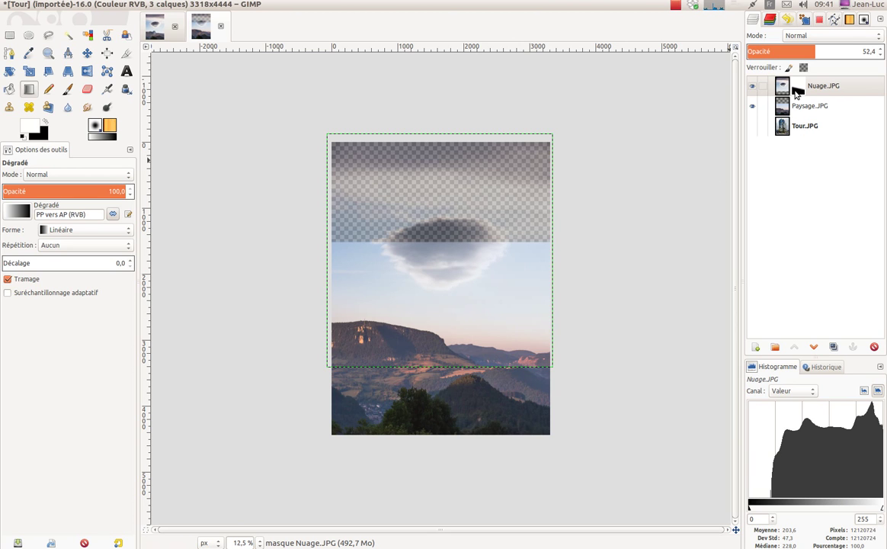
Examine the blend between the cloud sky and the mountain landscape at 50 % zoom.
left_click(260, 543)
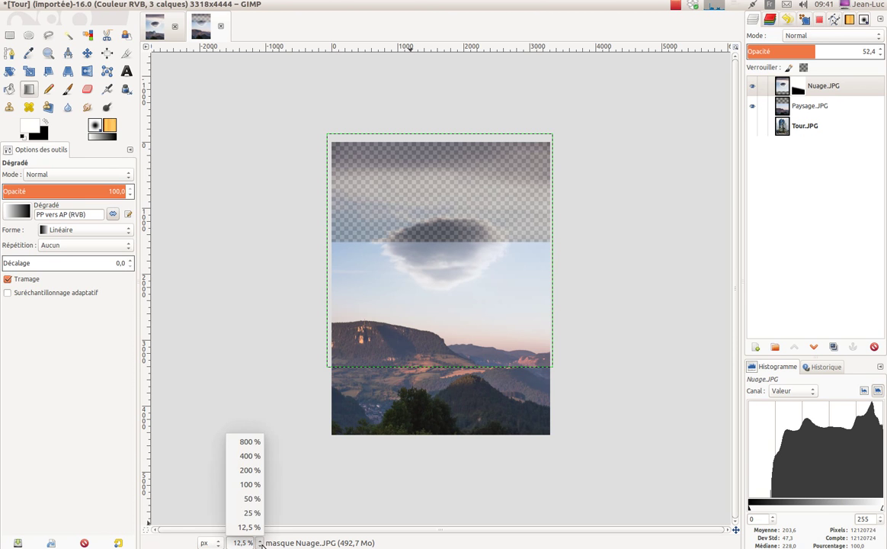
left_click(258, 504)
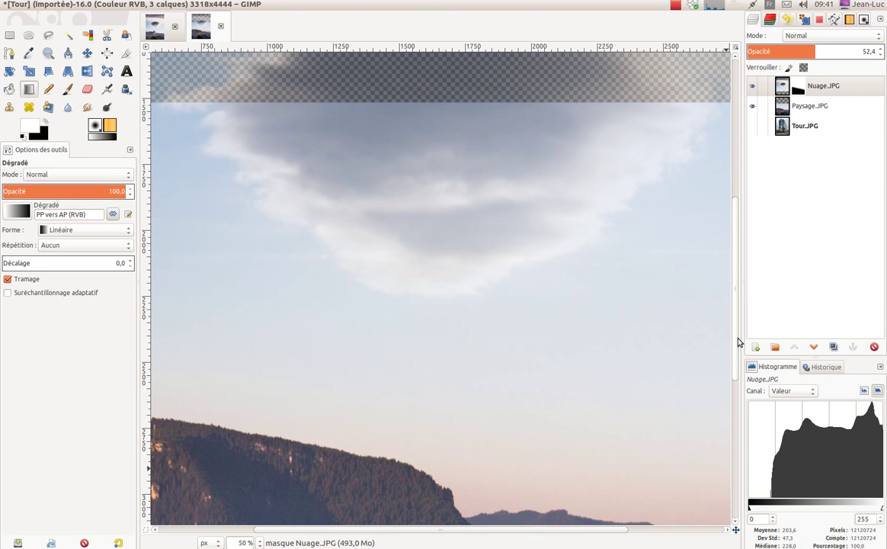
scroll(738, 363, "down", 1)
scroll(738, 363, "down", 5)
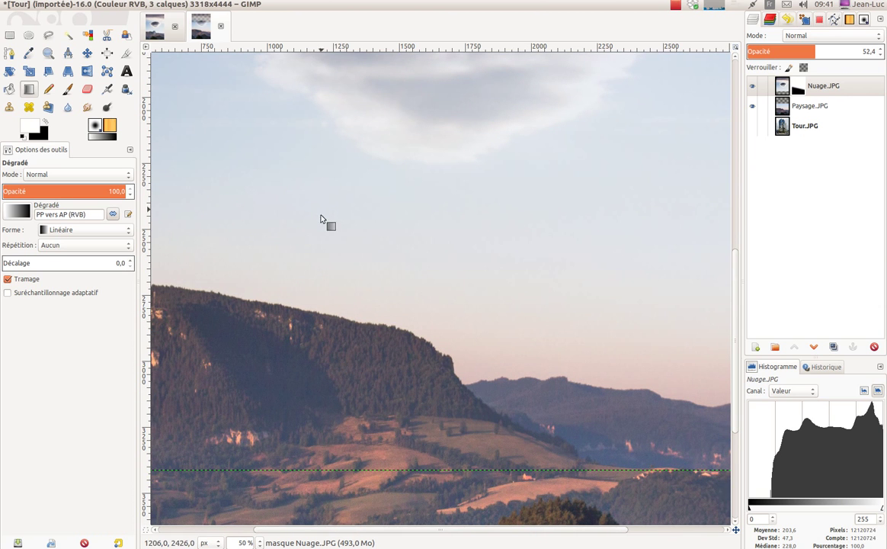
left_click_drag(454, 533, 549, 531)
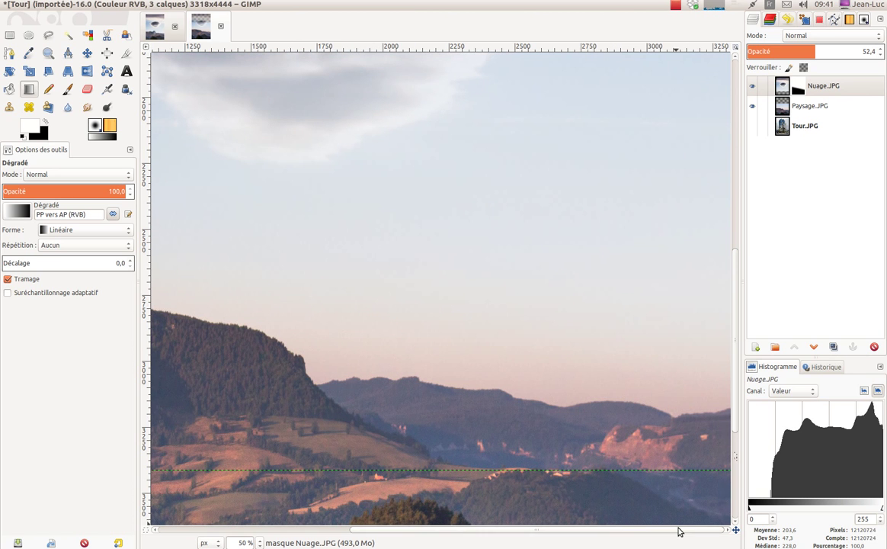
left_click_drag(665, 534, 549, 526)
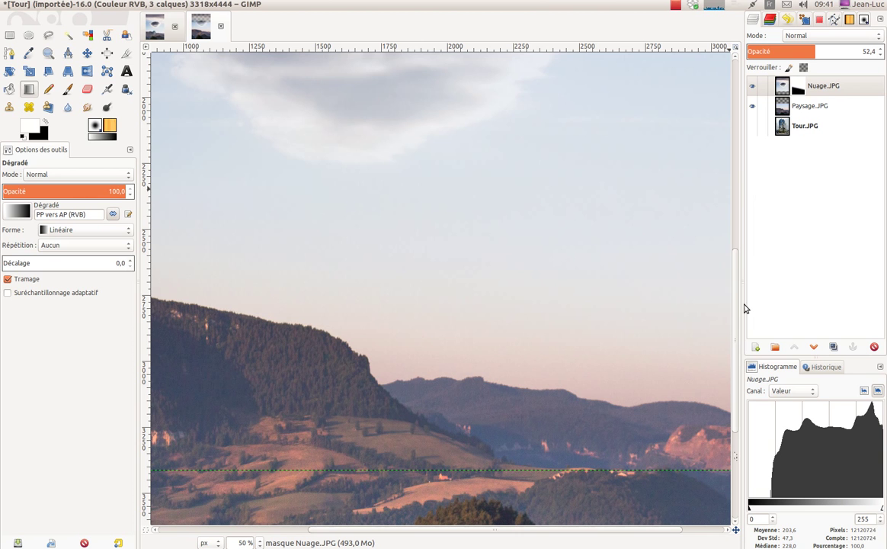
left_click_drag(735, 313, 738, 232)
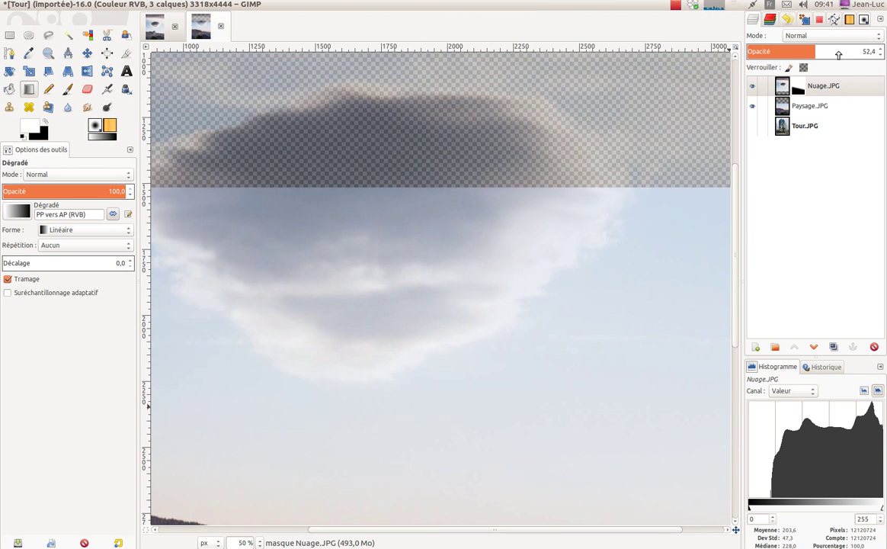
Set the Nuage layer's opacity to 100 % and compare the whole image with the finished composite.
left_click_drag(816, 49, 876, 50)
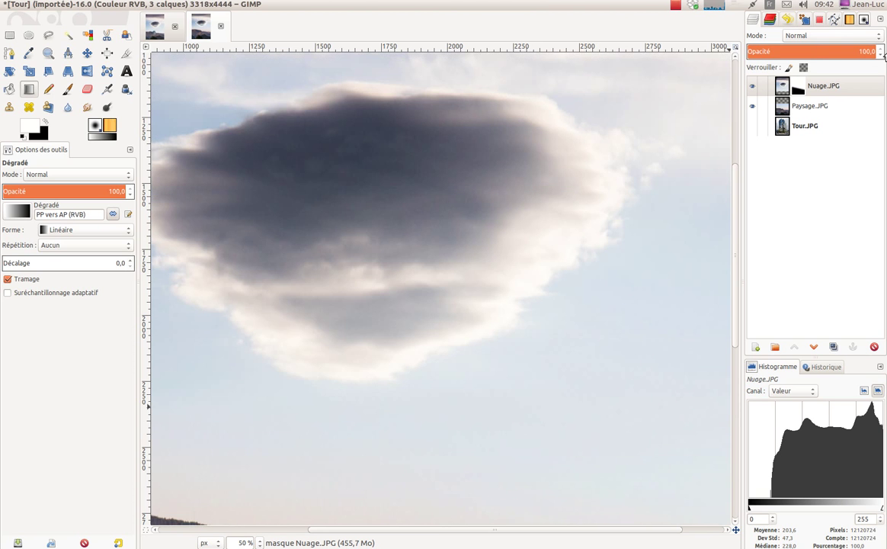
left_click_drag(736, 277, 737, 217)
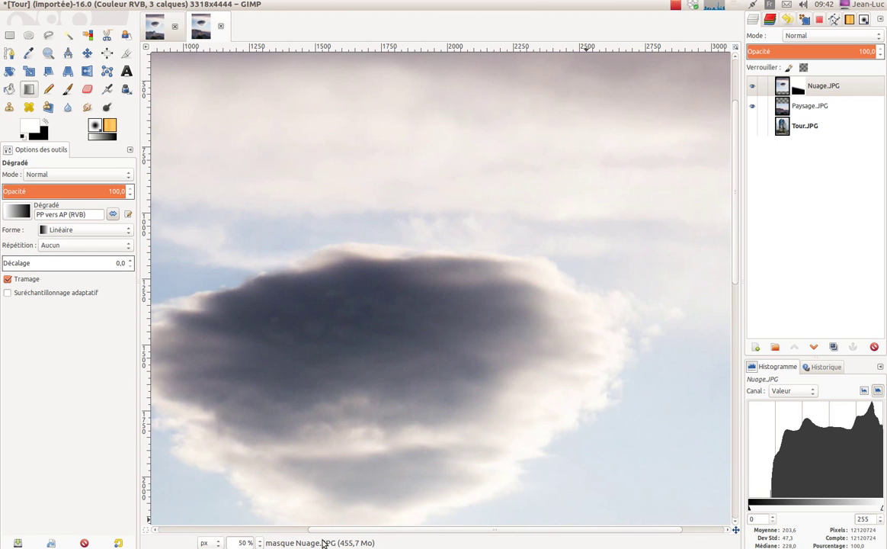
left_click(260, 543)
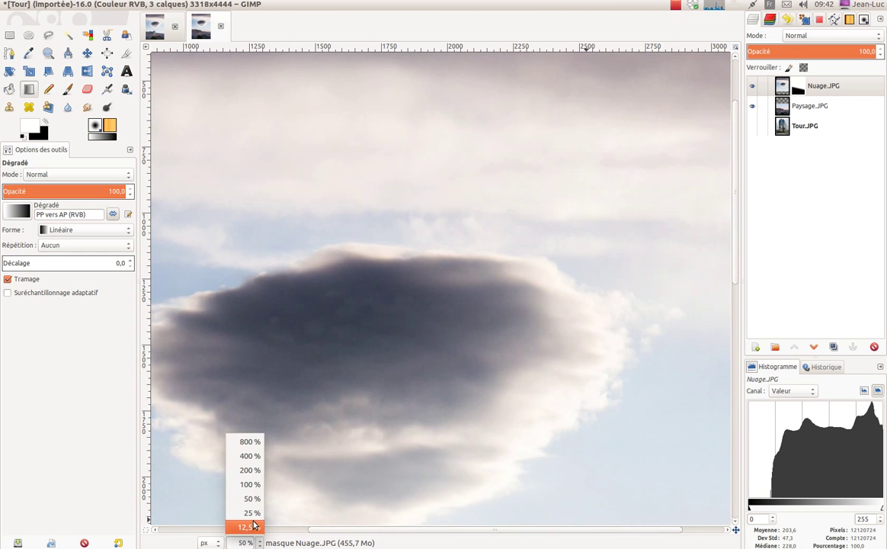
left_click(253, 527)
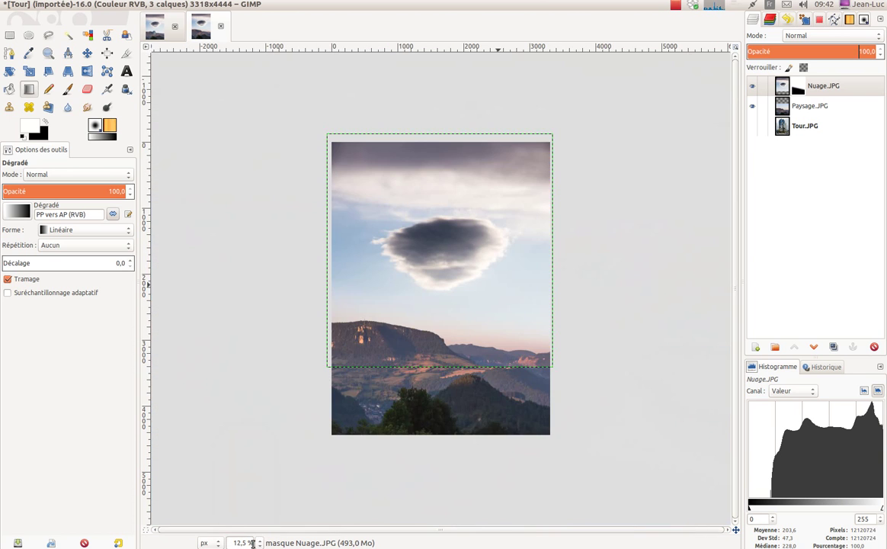
left_click(735, 47)
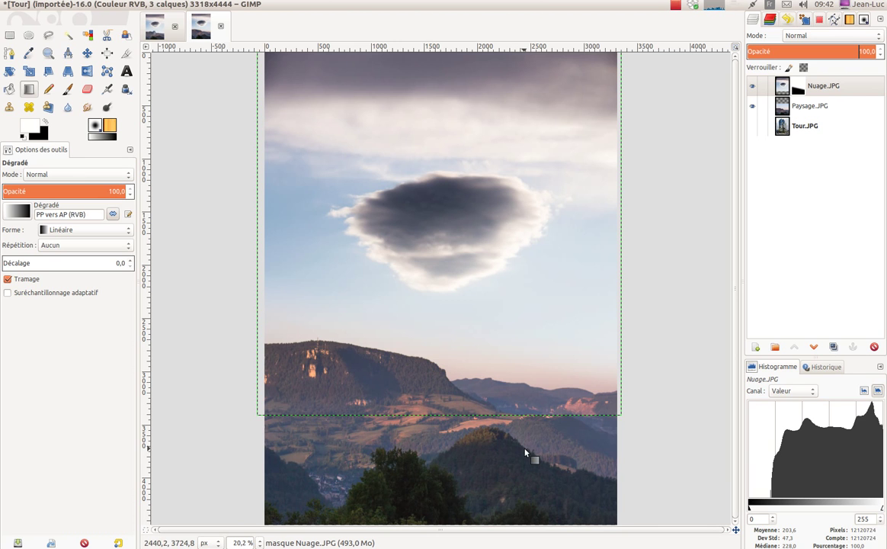
left_click(148, 23)
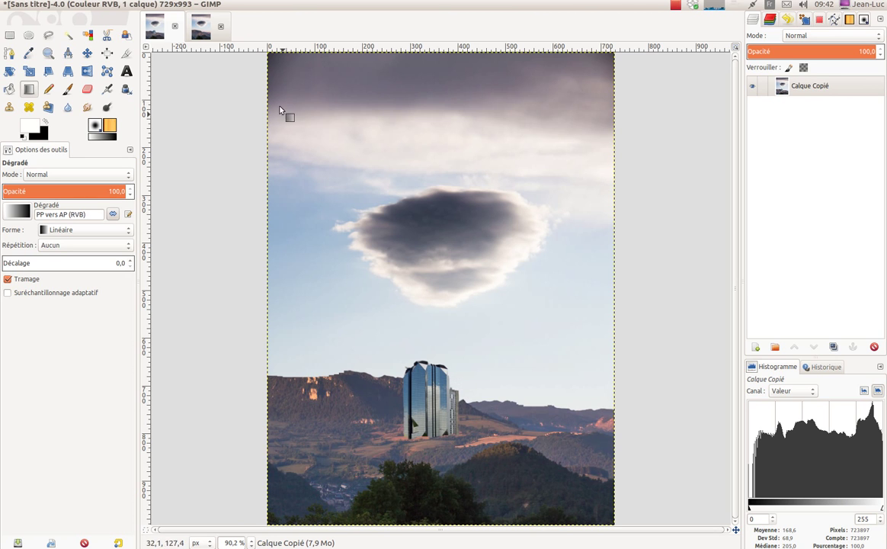
left_click(196, 27)
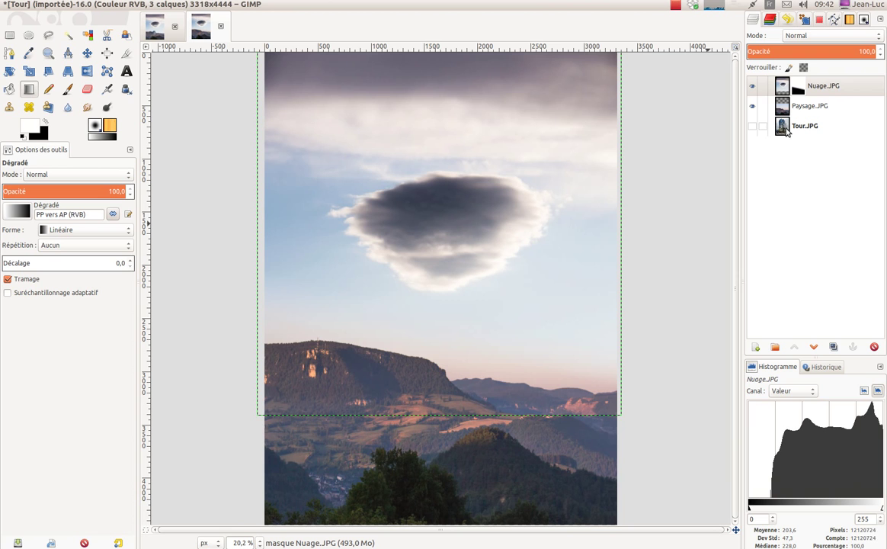
Show the Tour layer, place it above Nuage and lower its opacity to about 47 %.
left_click(752, 125)
mouse_move(788, 132)
left_mouse_down()
mouse_move(787, 84)
mouse_move(783, 127)
left_mouse_up()
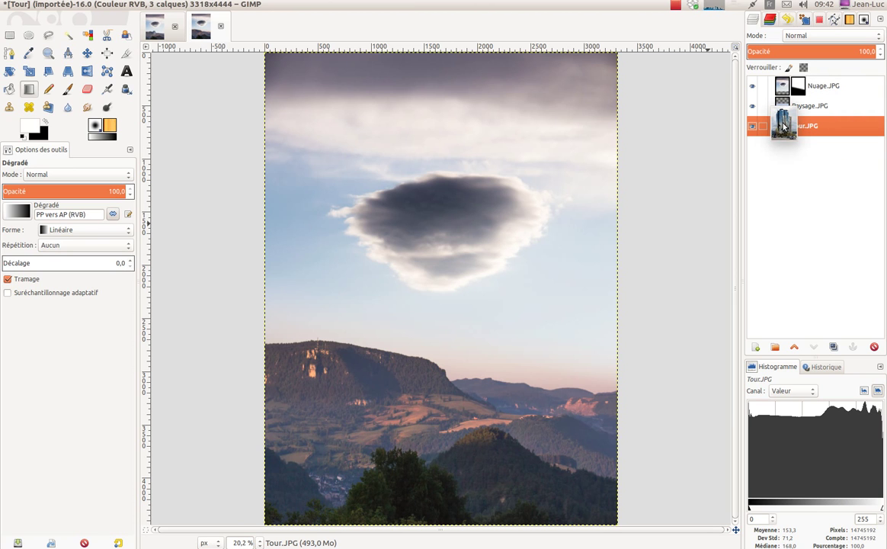
left_click_drag(785, 126, 789, 82)
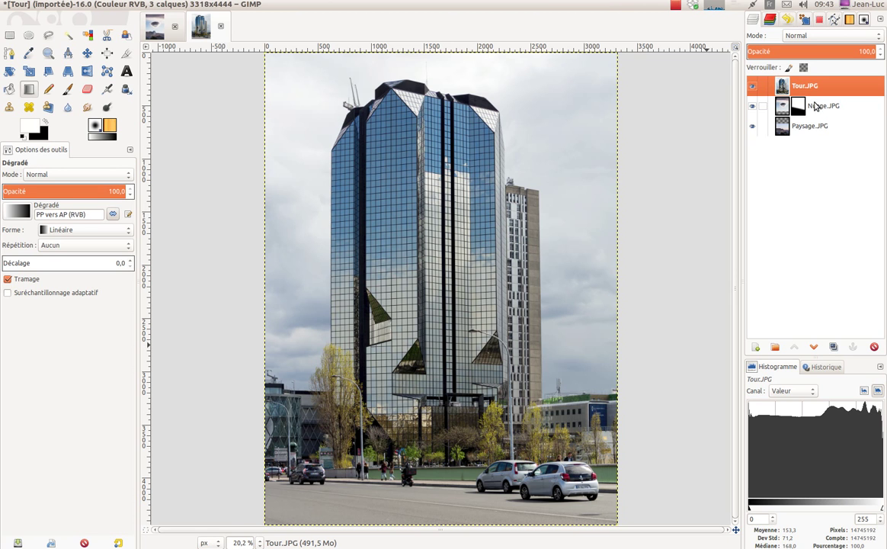
left_click(819, 54)
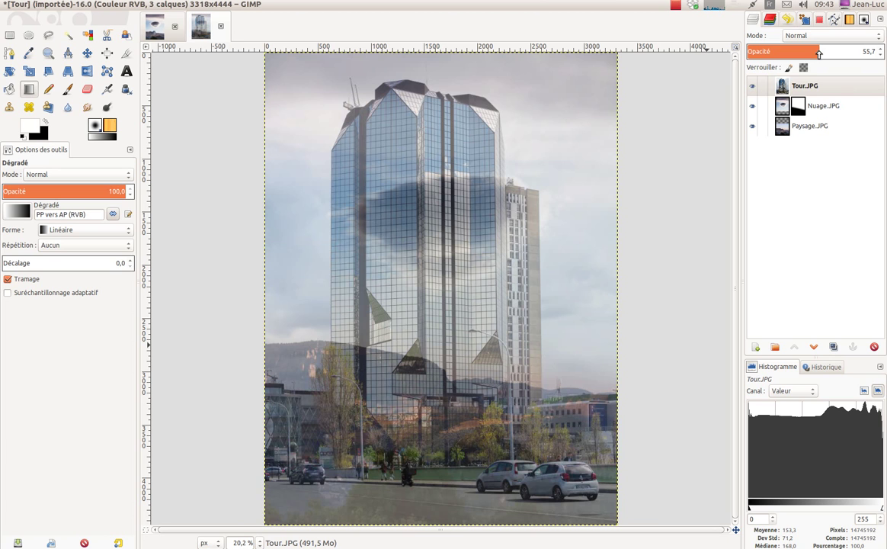
left_click_drag(818, 54, 808, 60)
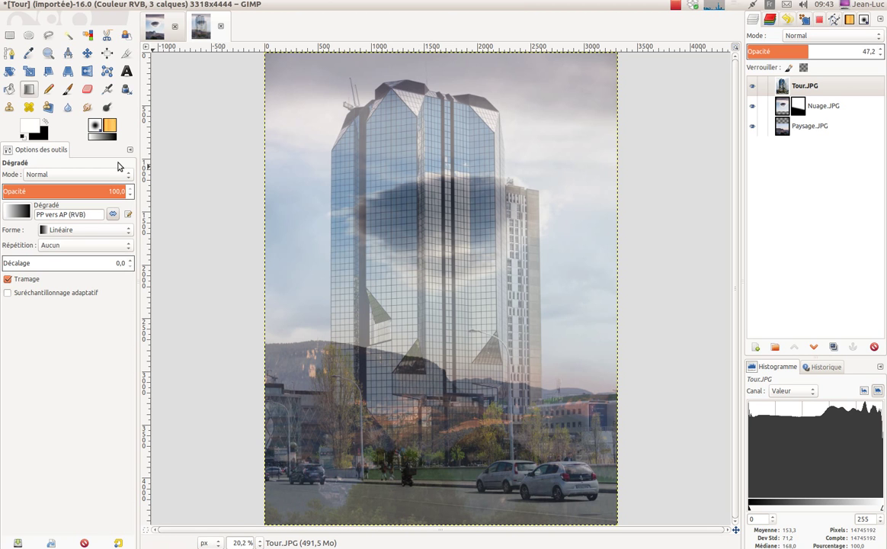
Scale the Tour layer down to 689 x 992 px, keeping it anchored at the canvas's lower-right corner.
left_click(29, 72)
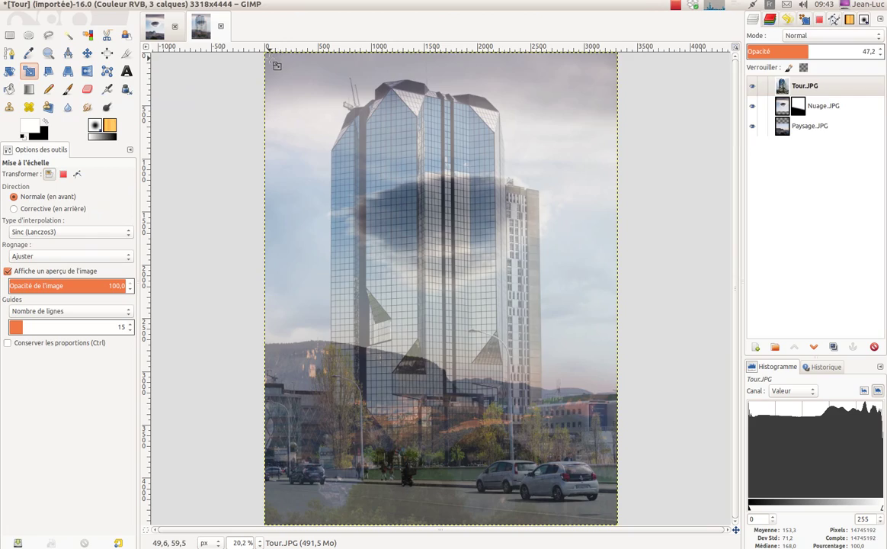
left_click_drag(270, 62, 530, 404)
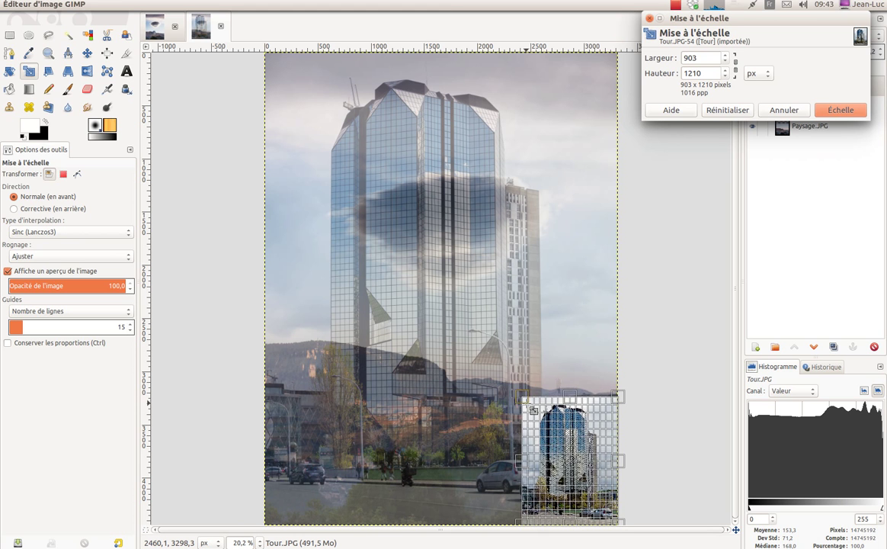
mouse_move(533, 410)
left_mouse_down()
mouse_move(510, 390)
mouse_move(523, 394)
mouse_move(421, 398)
mouse_move(545, 413)
left_mouse_up()
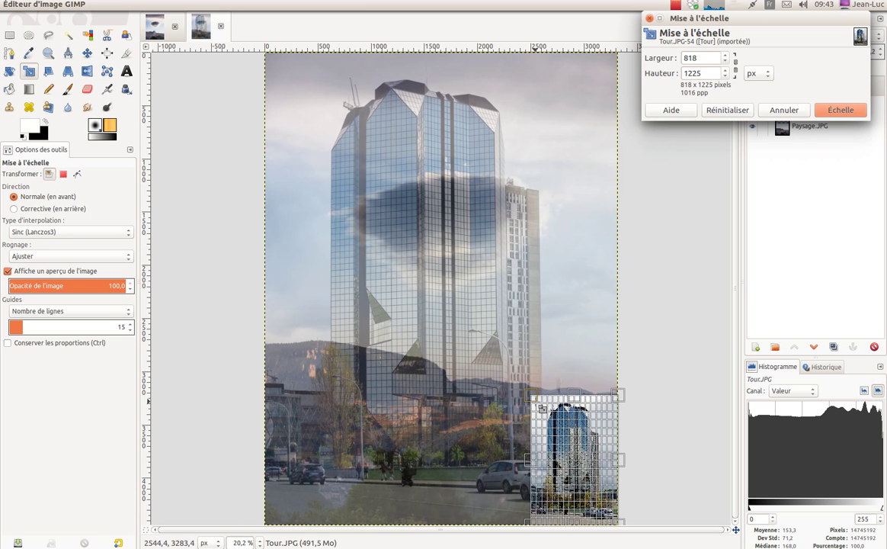
left_click_drag(540, 406, 570, 427)
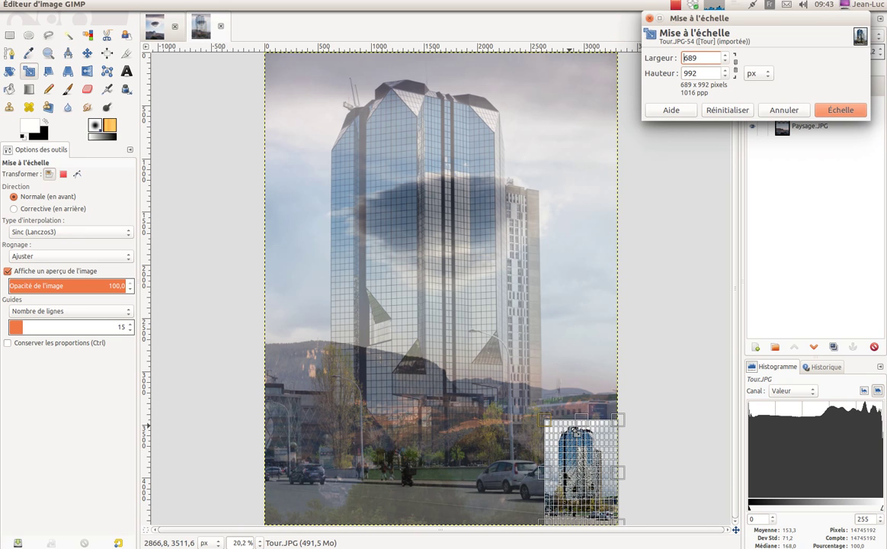
left_click(839, 109)
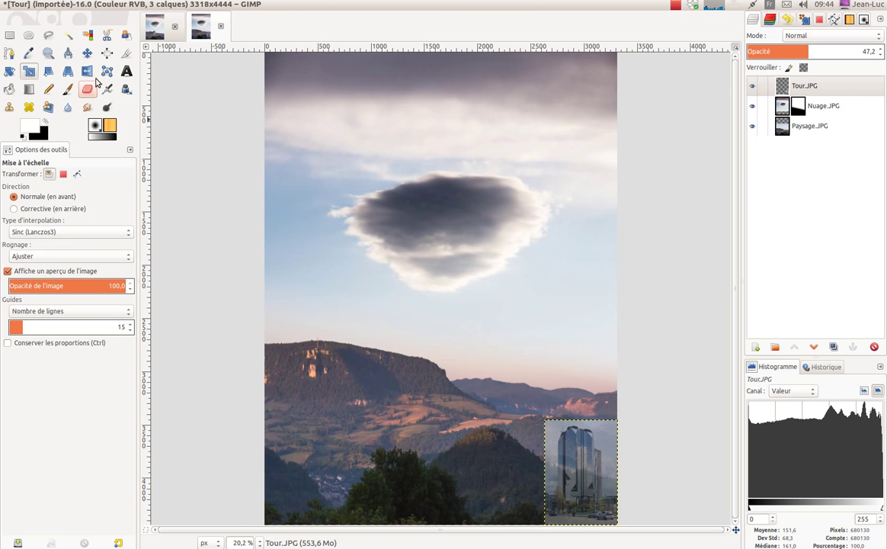
Move the Tour layer onto the hillside below the cloud, at the end of the mountain ridge, and set its opacity to 100 %.
left_click(88, 54)
left_click_drag(576, 478, 433, 393)
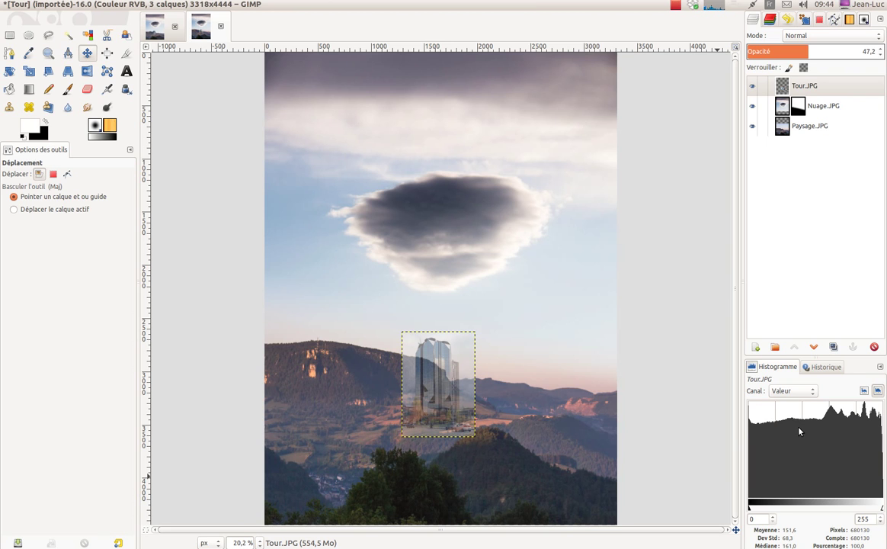
left_click_drag(805, 51, 884, 51)
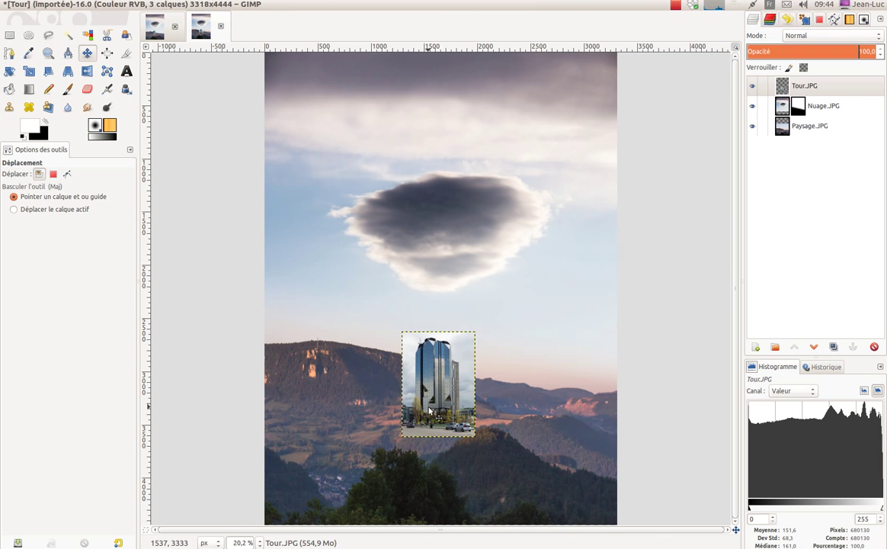
Add a white (full opacity) layer mask to the Tour layer.
right_click(788, 89)
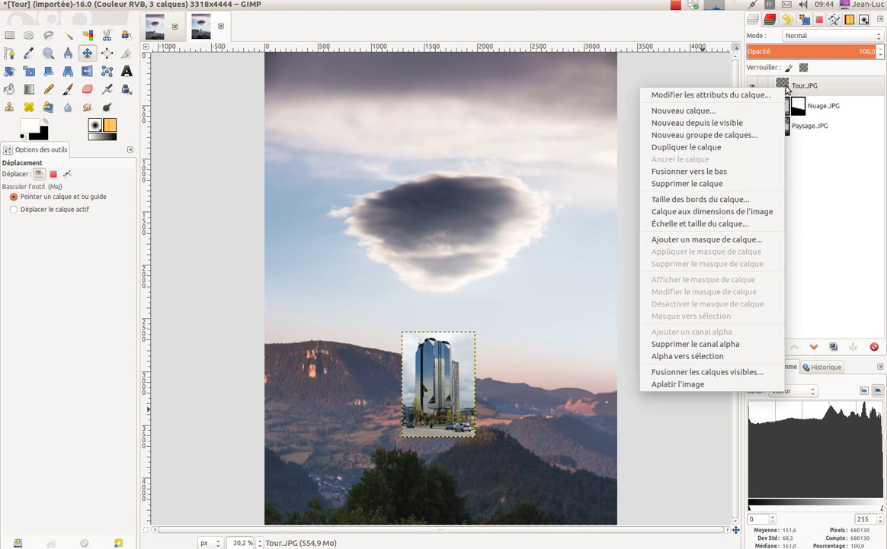
left_click(743, 241)
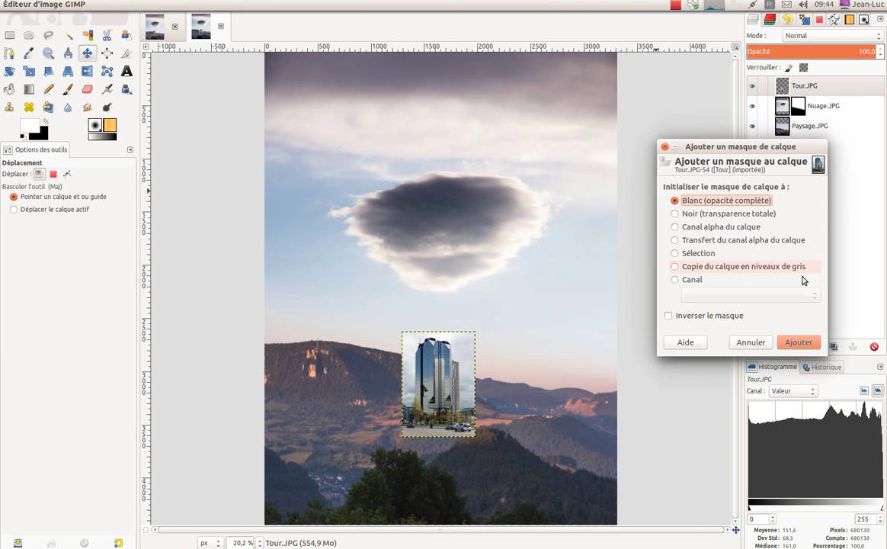
left_click(806, 344)
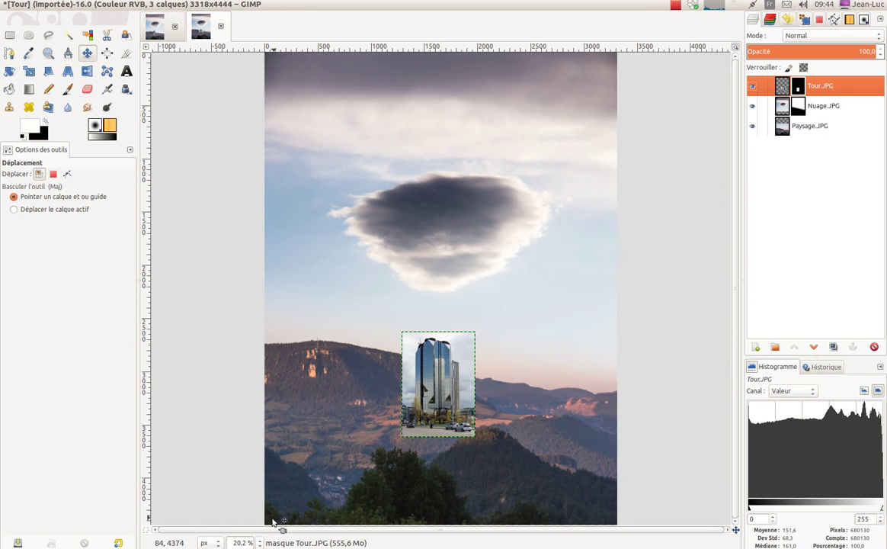
Paint black with the Paintbrush on the Tour layer's mask at 100 % zoom to hide the sky beside the tower's right side.
left_click(257, 539)
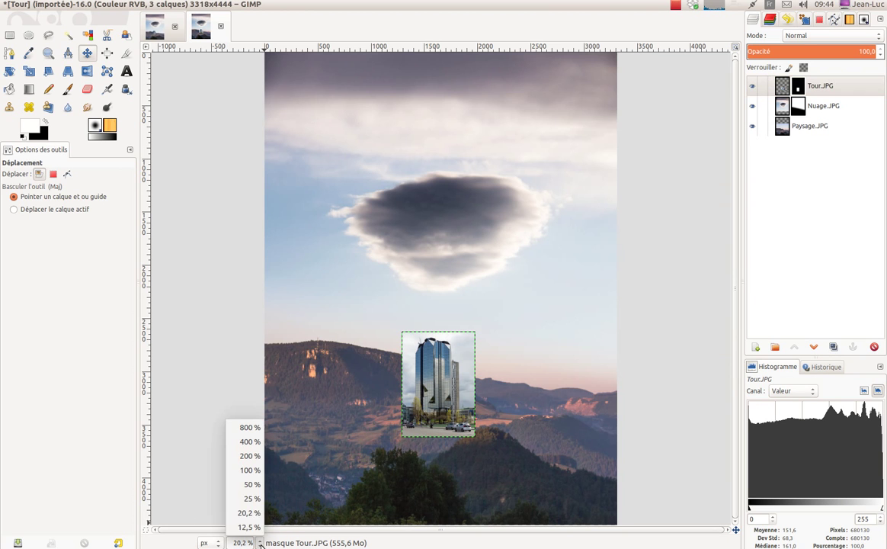
left_click(248, 484)
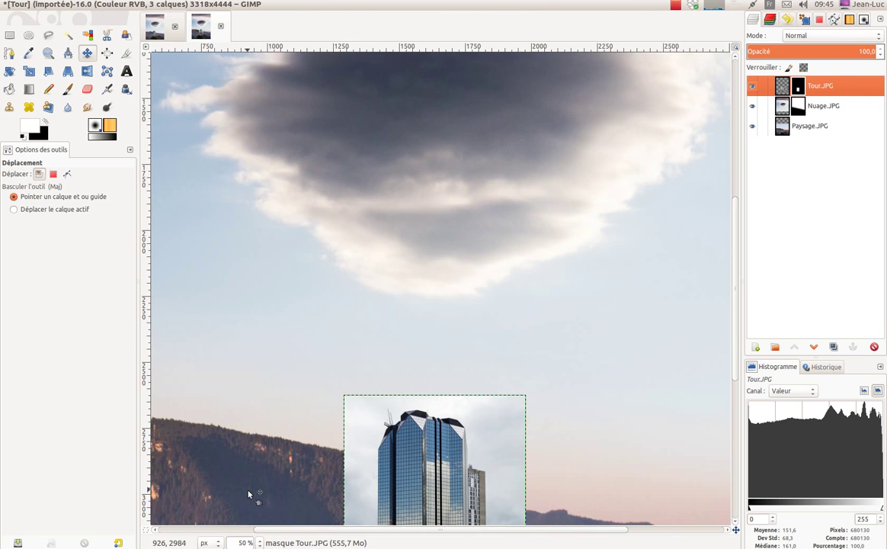
scroll(730, 304, "down", 5)
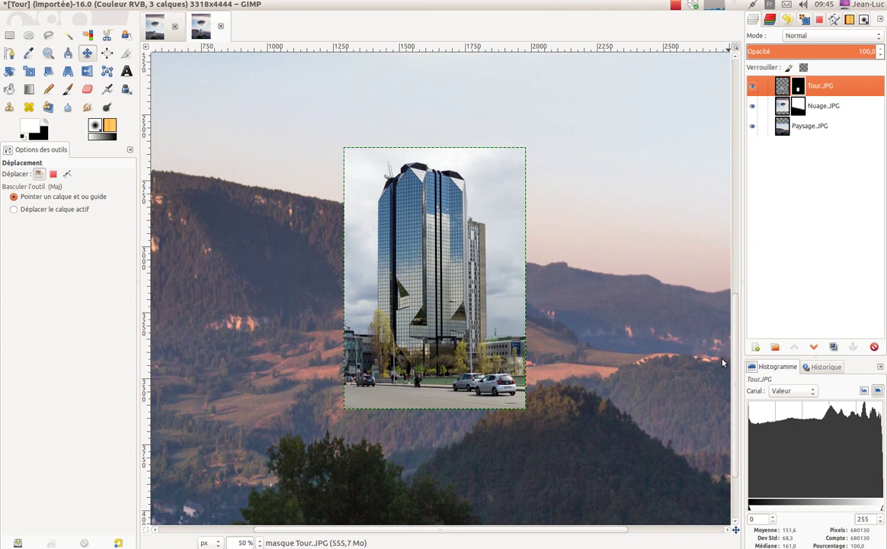
left_click(259, 542)
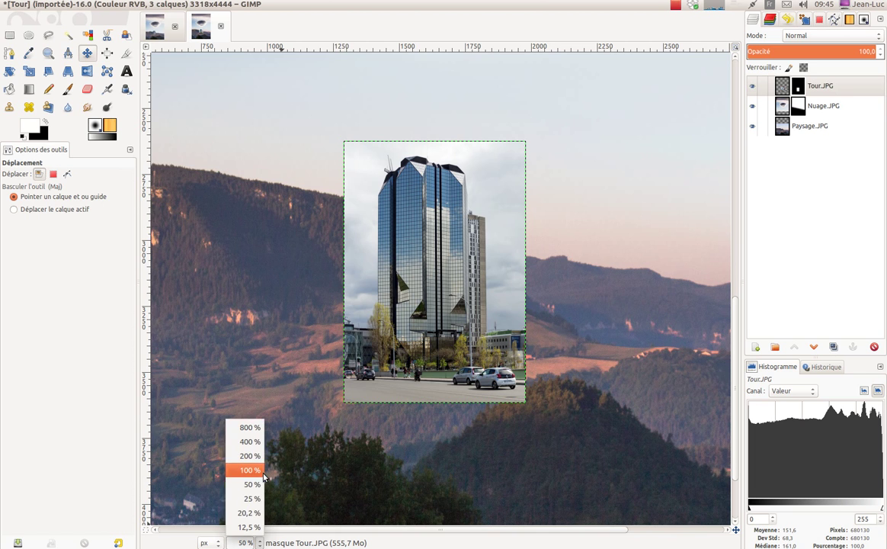
left_click(243, 454)
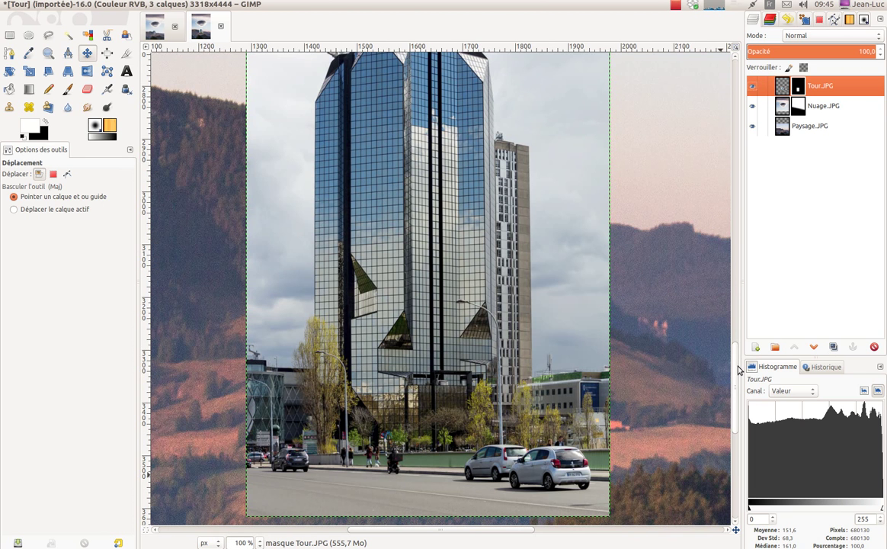
left_click_drag(735, 348, 733, 320)
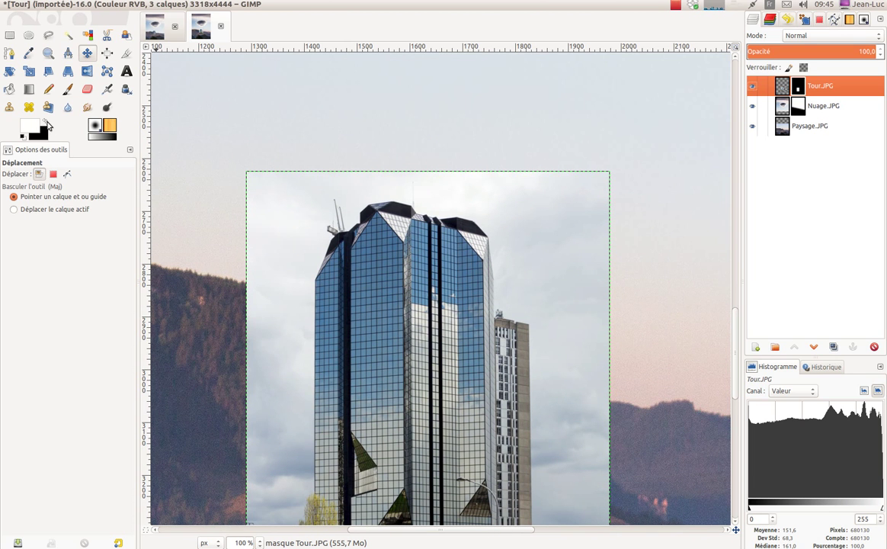
left_click(46, 122)
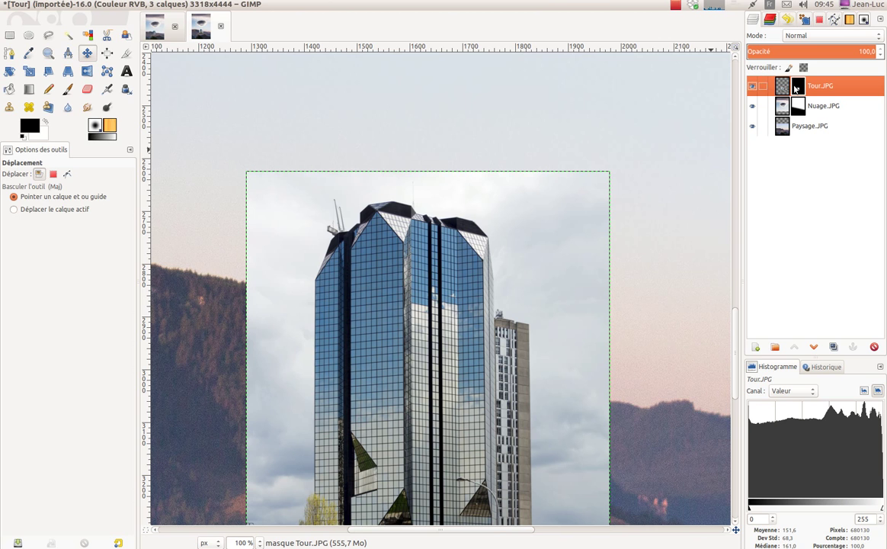
left_click(69, 91)
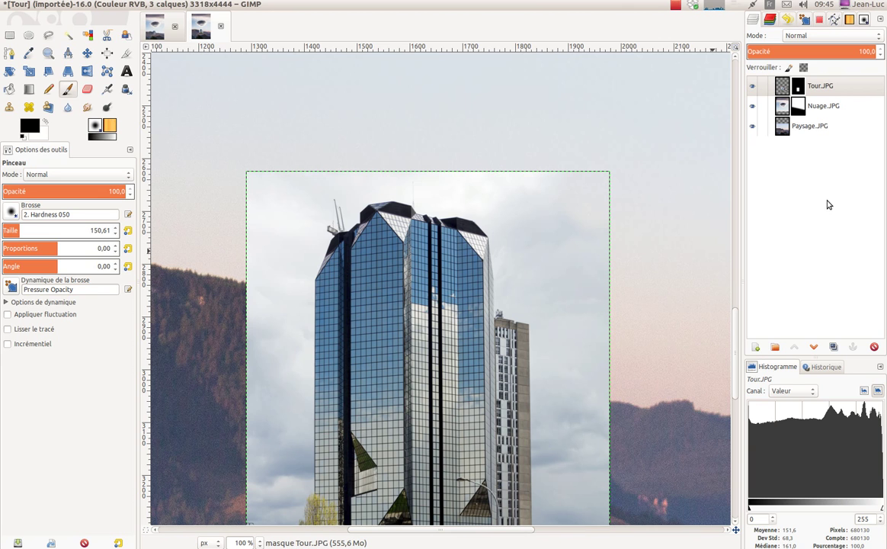
left_click(801, 89)
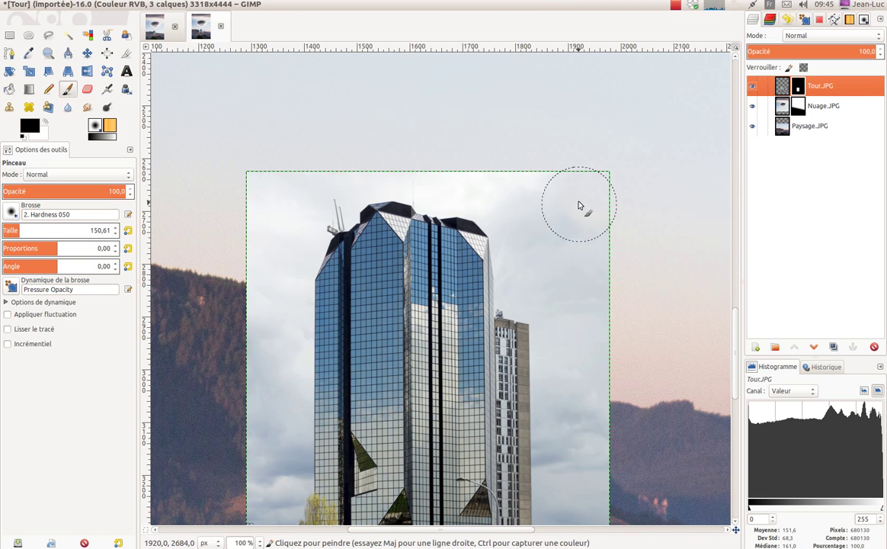
mouse_move(598, 291)
left_mouse_down()
mouse_move(582, 239)
mouse_move(541, 189)
mouse_move(580, 275)
mouse_move(595, 344)
mouse_move(590, 393)
left_mouse_up()
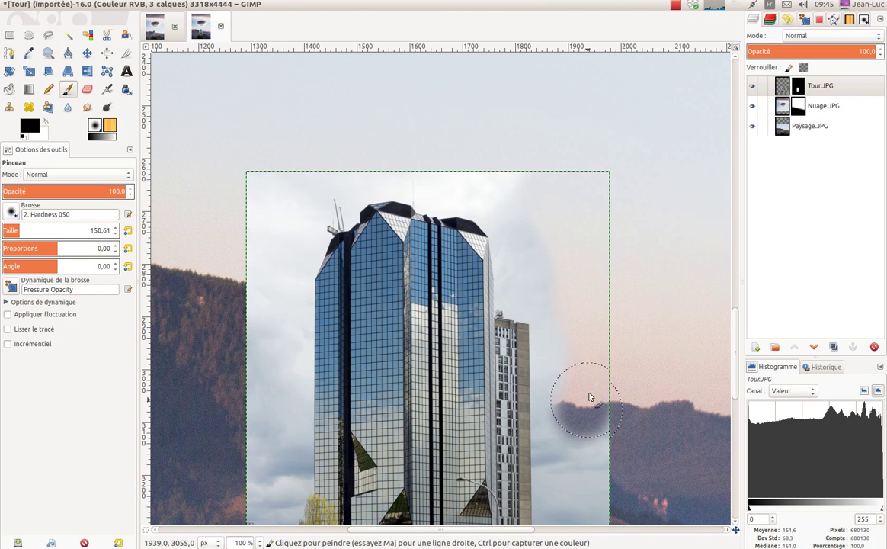
mouse_move(583, 341)
left_mouse_down()
mouse_move(548, 206)
mouse_move(530, 179)
mouse_move(584, 267)
mouse_move(604, 269)
mouse_move(574, 446)
mouse_move(609, 461)
mouse_move(561, 398)
left_mouse_up()
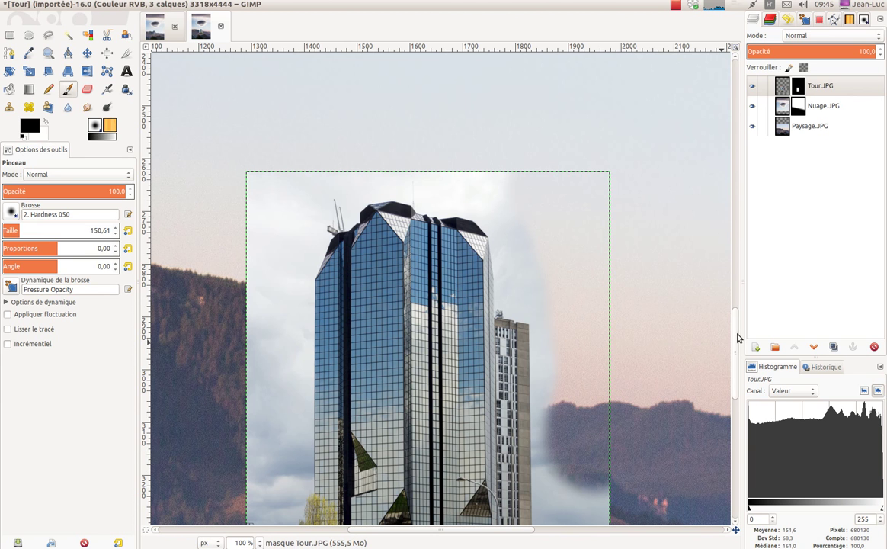
Paint black on the Tour mask to hide the road, cars and surrounding buildings around the tower's base and lower left side.
scroll(737, 336, "down", 6)
mouse_move(577, 255)
left_mouse_down()
mouse_move(585, 292)
mouse_move(582, 380)
mouse_move(605, 321)
mouse_move(590, 463)
mouse_move(474, 455)
mouse_move(583, 466)
mouse_move(623, 460)
mouse_move(418, 454)
left_mouse_up()
mouse_move(338, 458)
left_mouse_down()
mouse_move(249, 462)
mouse_move(514, 467)
mouse_move(247, 436)
mouse_move(280, 441)
left_mouse_up()
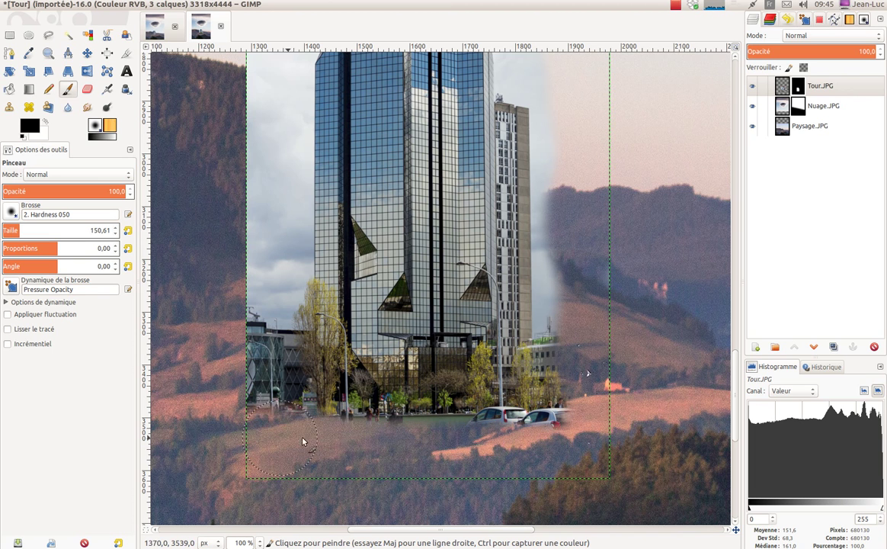
mouse_move(412, 432)
left_mouse_down()
mouse_move(457, 416)
mouse_move(531, 421)
left_mouse_up()
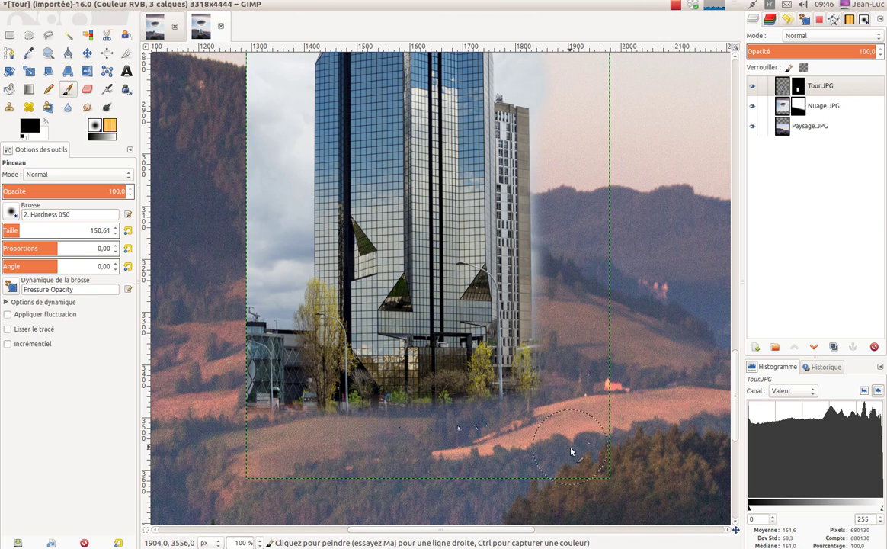
mouse_move(278, 455)
left_mouse_down()
mouse_move(245, 300)
mouse_move(275, 382)
left_mouse_up()
mouse_move(266, 428)
left_mouse_down()
mouse_move(263, 342)
mouse_move(293, 247)
mouse_move(285, 287)
mouse_move(293, 315)
mouse_move(336, 251)
mouse_move(175, 275)
left_mouse_up()
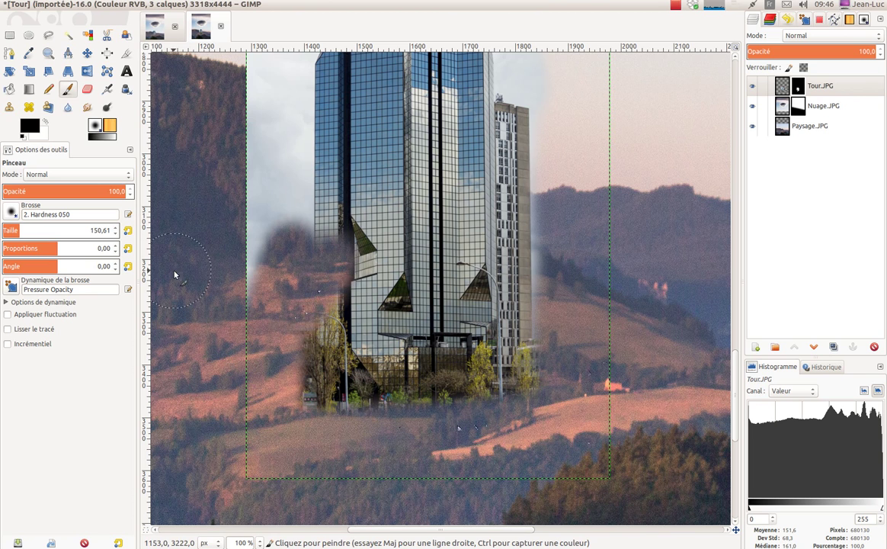
Switch the foreground to white and paint the mask to restore the tower's lower left edge and the lamp post beside it.
left_click(45, 124)
mouse_move(344, 281)
left_mouse_down()
mouse_move(365, 244)
mouse_move(353, 278)
mouse_move(324, 259)
mouse_move(328, 244)
mouse_move(320, 282)
mouse_move(349, 342)
mouse_move(301, 263)
mouse_move(355, 238)
mouse_move(340, 319)
left_mouse_up()
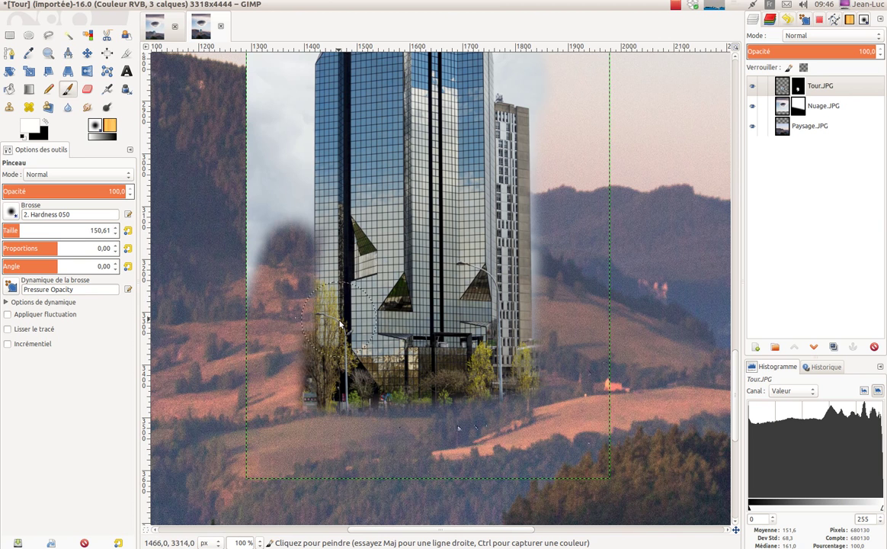
left_click_drag(345, 393, 340, 324)
left_click_drag(355, 265, 350, 240)
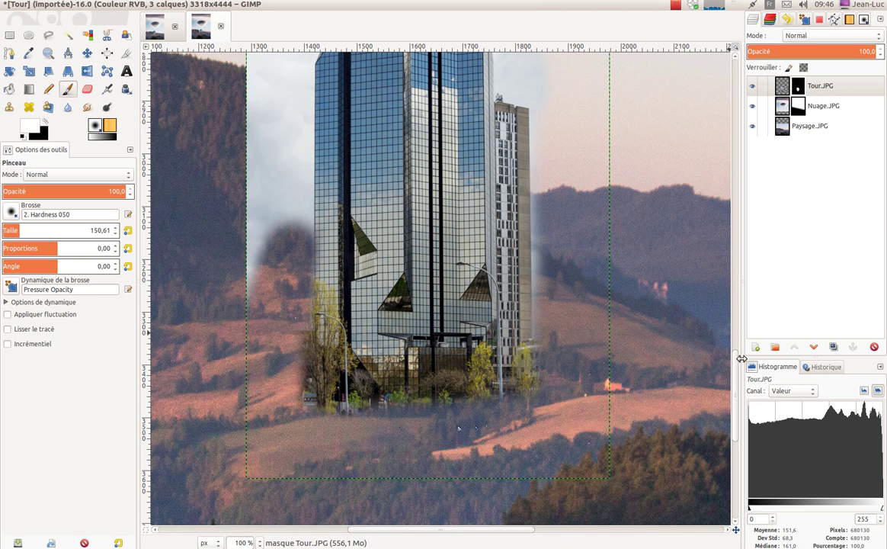
Switch back to black, set the brush size to 78.22 and mask out the grey sky along the tower's left side.
scroll(736, 377, "up", 5)
scroll(736, 377, "down", 3)
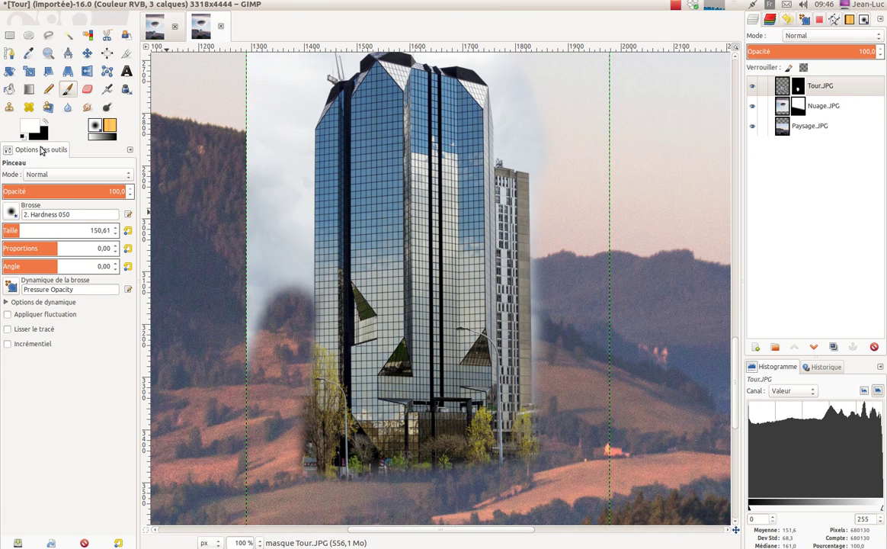
left_click(44, 122)
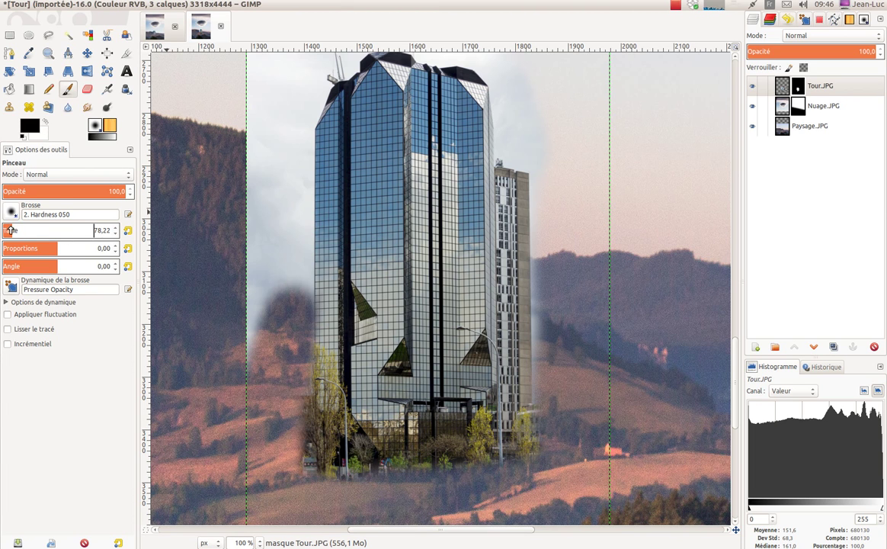
mouse_move(224, 268)
left_mouse_down()
mouse_move(246, 355)
mouse_move(256, 311)
mouse_move(253, 269)
mouse_move(276, 308)
mouse_move(290, 267)
mouse_move(295, 305)
mouse_move(302, 146)
mouse_move(307, 204)
mouse_move(296, 270)
mouse_move(282, 178)
mouse_move(265, 227)
mouse_move(267, 258)
mouse_move(251, 133)
mouse_move(256, 268)
mouse_move(280, 176)
mouse_move(277, 134)
mouse_move(259, 132)
mouse_move(296, 128)
mouse_move(292, 113)
mouse_move(309, 98)
mouse_move(297, 128)
left_mouse_up()
scroll(674, 316, "up", 5)
scroll(674, 317, "down", 1)
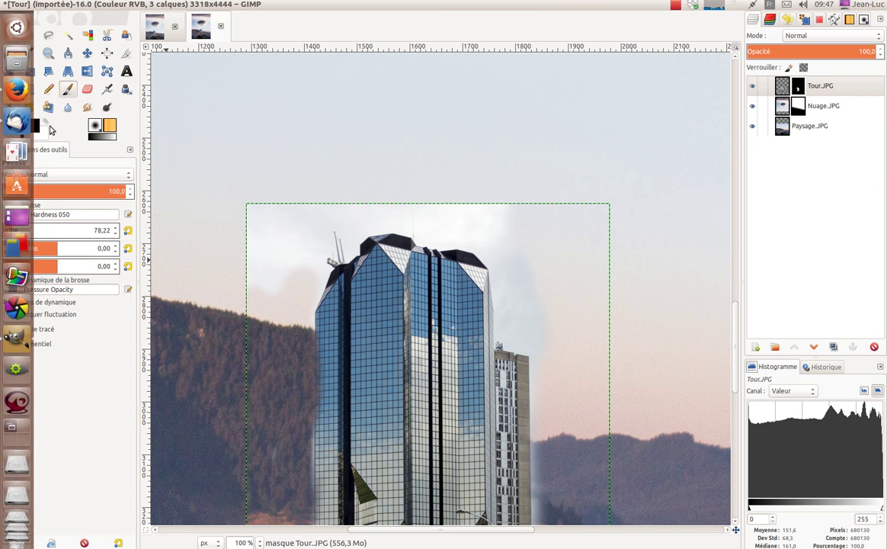
Set the foreground colour to grey 696969 and paint the mask around the tower's top to partly fade its remaining sky.
left_click(30, 127)
mouse_move(234, 140)
left_mouse_down()
mouse_move(239, 149)
mouse_move(229, 150)
left_mouse_up()
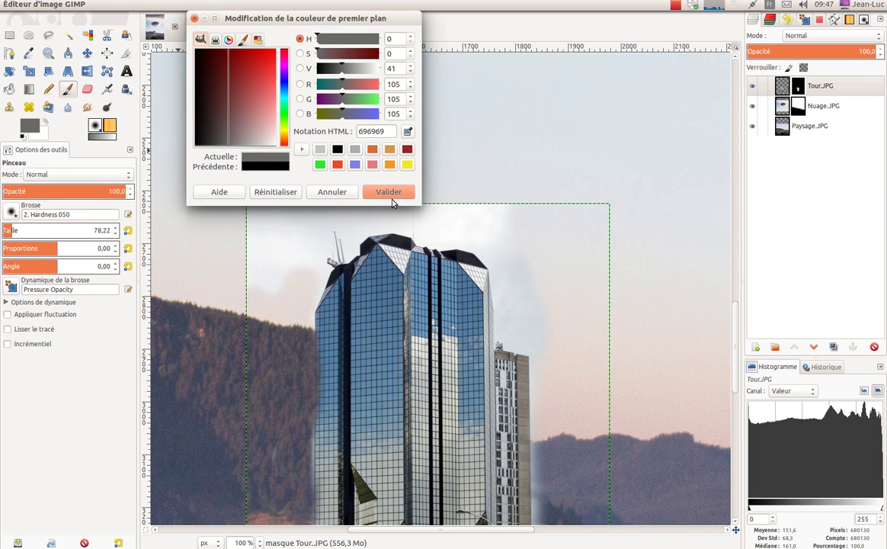
left_click(390, 193)
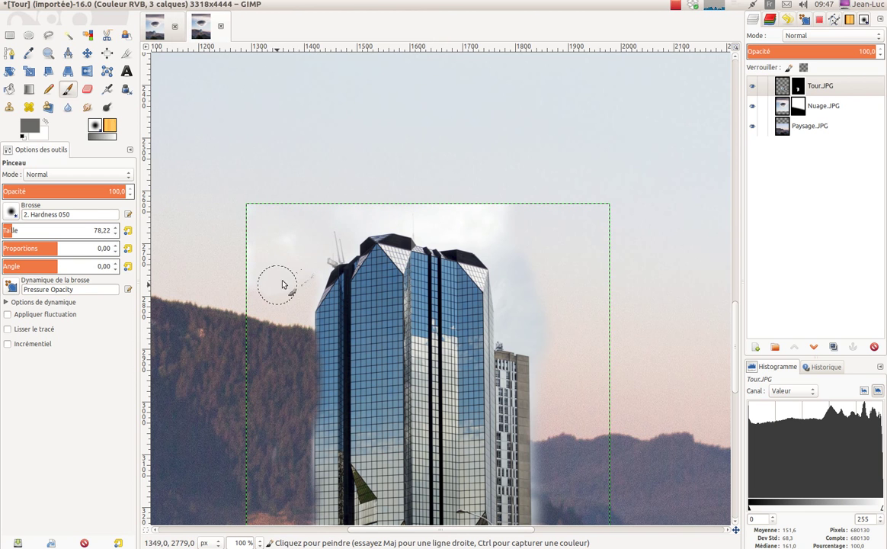
mouse_move(421, 221)
left_mouse_down()
mouse_move(485, 223)
mouse_move(477, 233)
mouse_move(461, 232)
mouse_move(469, 217)
mouse_move(509, 246)
mouse_move(495, 220)
mouse_move(503, 249)
mouse_move(514, 242)
mouse_move(524, 307)
mouse_move(525, 324)
mouse_move(513, 283)
mouse_move(508, 319)
mouse_move(517, 329)
mouse_move(542, 325)
mouse_move(514, 239)
mouse_move(524, 236)
mouse_move(532, 268)
mouse_move(527, 235)
mouse_move(502, 222)
mouse_move(548, 217)
mouse_move(347, 197)
mouse_move(440, 215)
mouse_move(369, 223)
mouse_move(428, 219)
mouse_move(454, 225)
mouse_move(429, 230)
mouse_move(444, 234)
mouse_move(490, 238)
mouse_move(395, 200)
mouse_move(307, 229)
mouse_move(290, 247)
mouse_move(325, 227)
mouse_move(306, 218)
mouse_move(281, 287)
mouse_move(313, 273)
mouse_move(296, 300)
mouse_move(297, 316)
mouse_move(254, 340)
left_mouse_up()
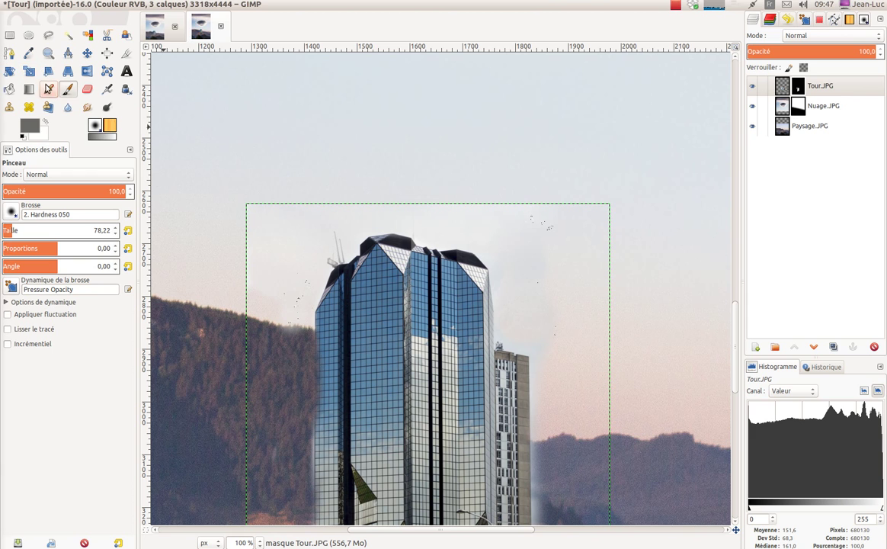
Set the foreground colour to black 000000 and mask out the pale halo along the side building's right edge.
left_click(29, 126)
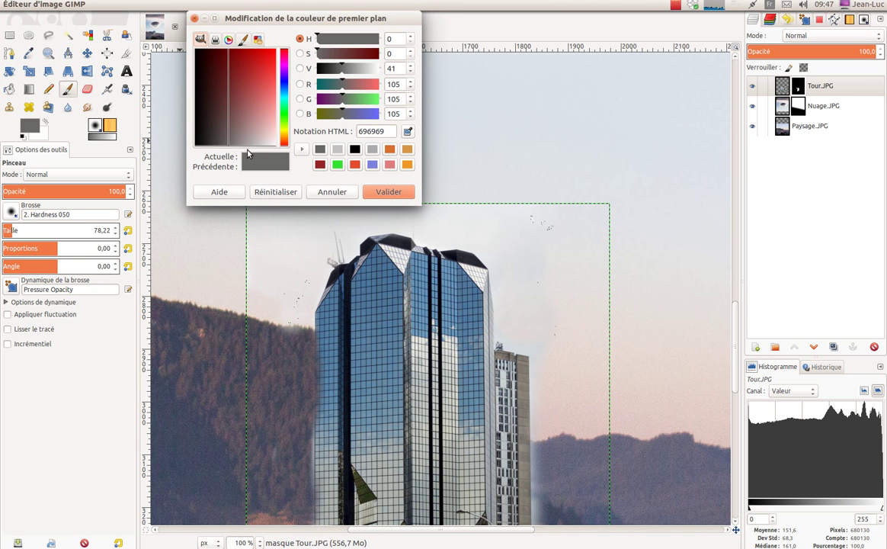
left_click_drag(228, 143, 170, 164)
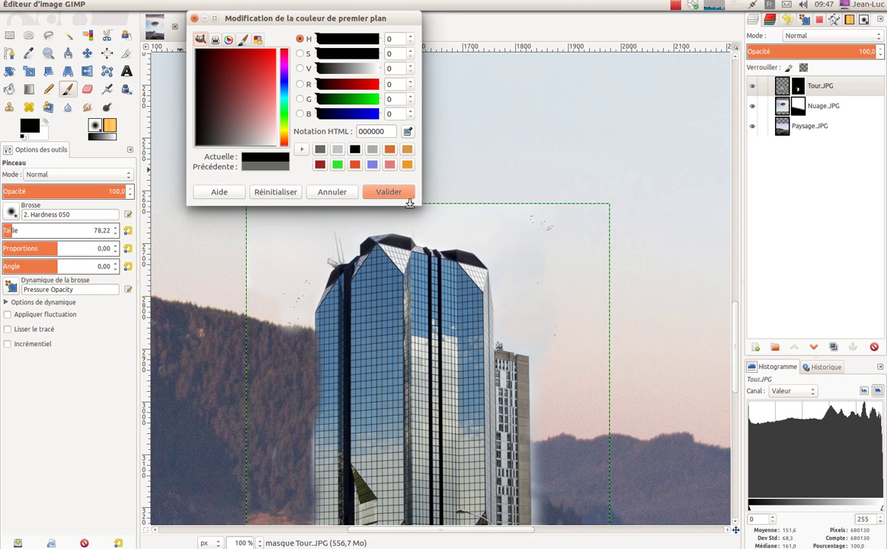
left_click(388, 192)
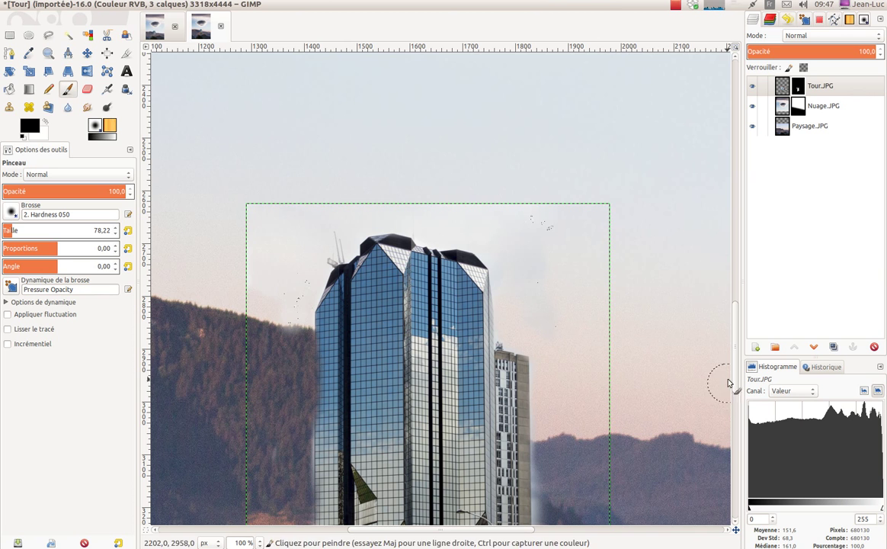
left_click_drag(736, 372, 734, 401)
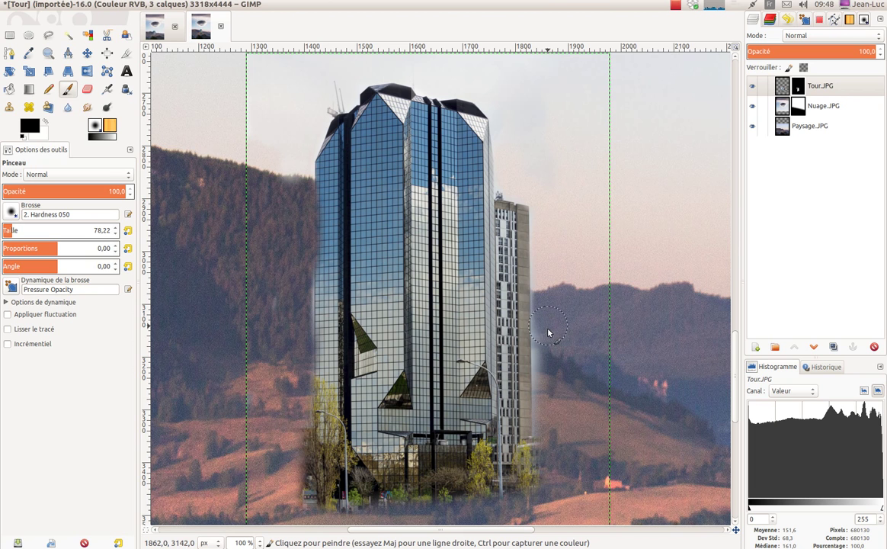
left_click_drag(548, 336, 545, 379)
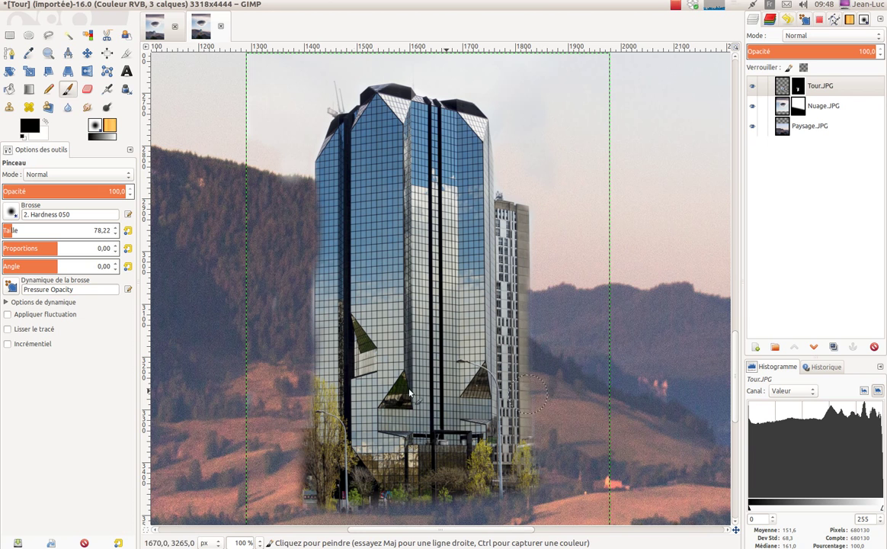
Set the brush size to 63.74, paint black over a spot on the side building's facade and restore it with white.
left_click(13, 229)
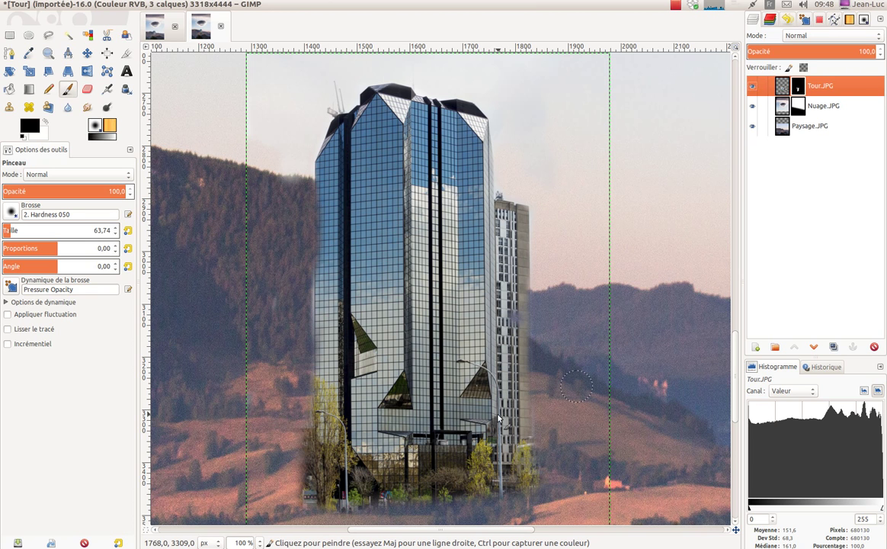
left_click(515, 316)
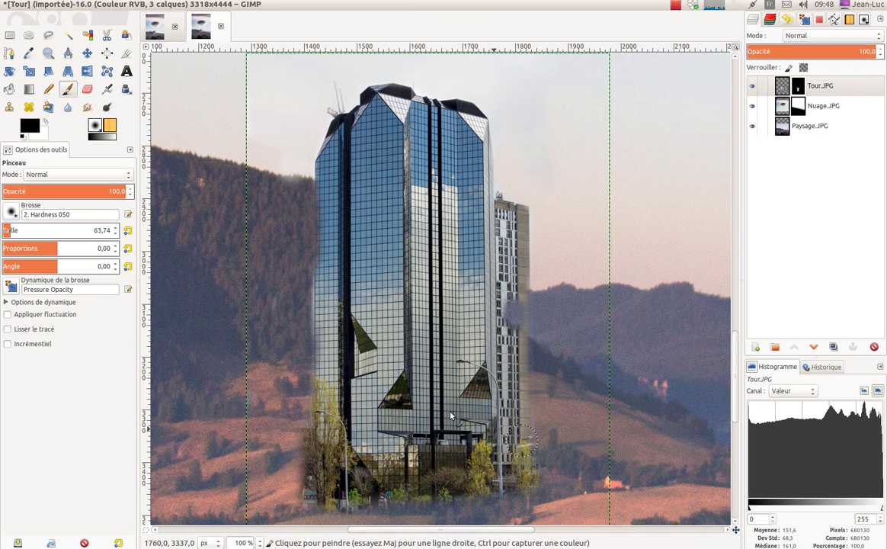
left_click(45, 124)
left_click(515, 316)
mouse_move(509, 339)
left_mouse_down()
mouse_move(470, 283)
mouse_move(479, 267)
mouse_move(478, 291)
mouse_move(521, 353)
left_mouse_up()
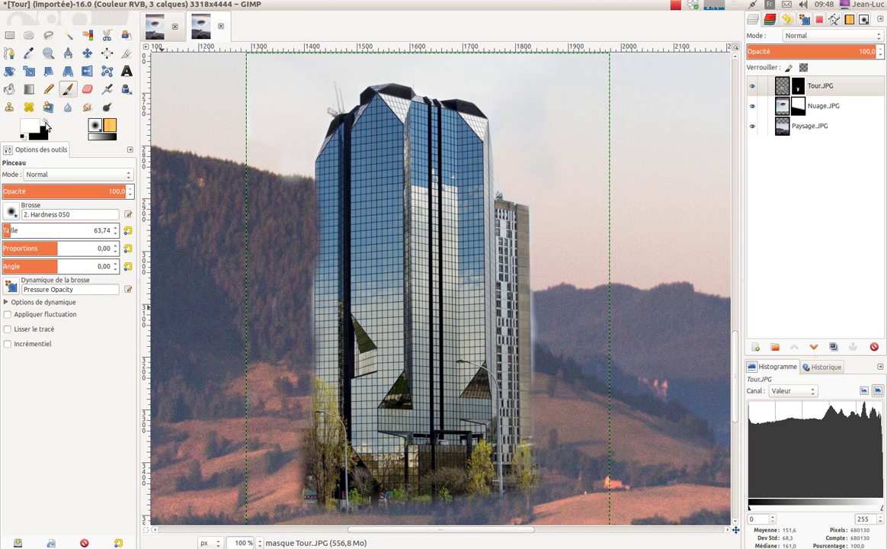
Dab white on the mask beside the side building, and paint that spot and the halo along its right edge out in black.
left_click(47, 123)
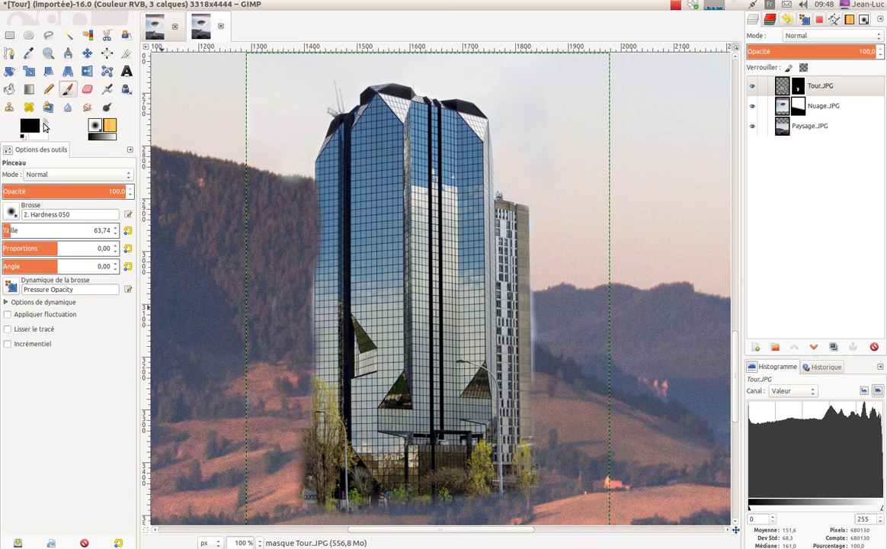
left_click(45, 124)
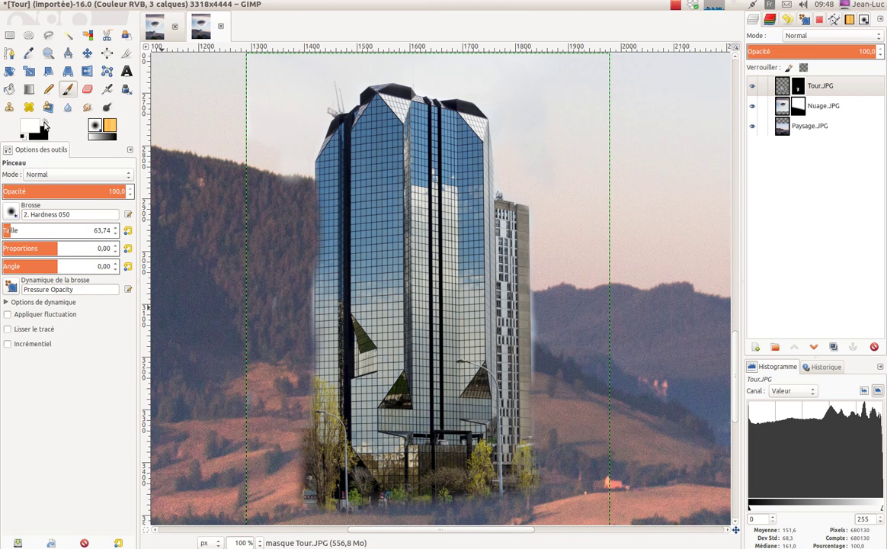
left_click(544, 300)
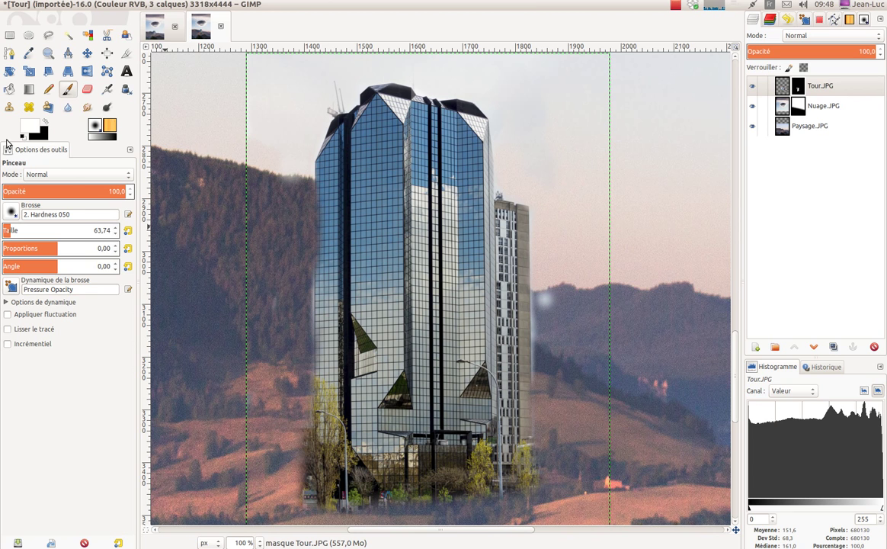
left_click(45, 123)
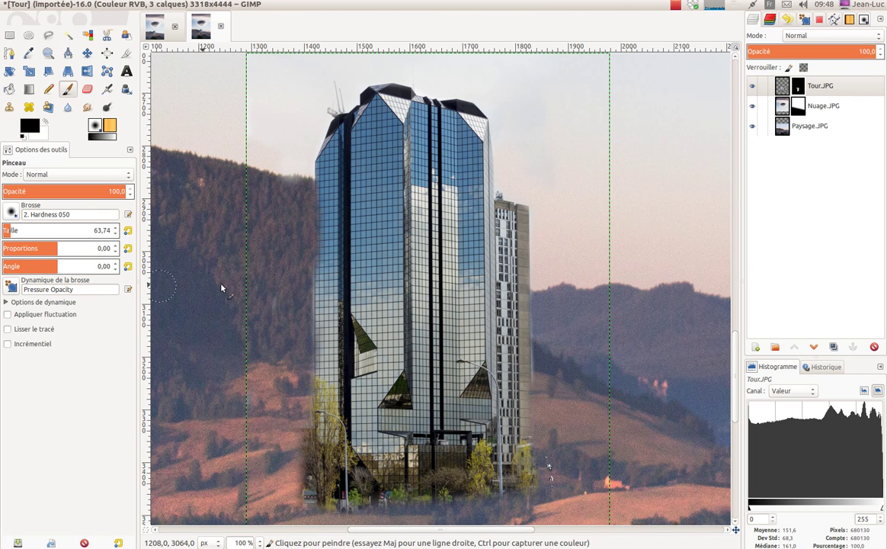
left_click(44, 120)
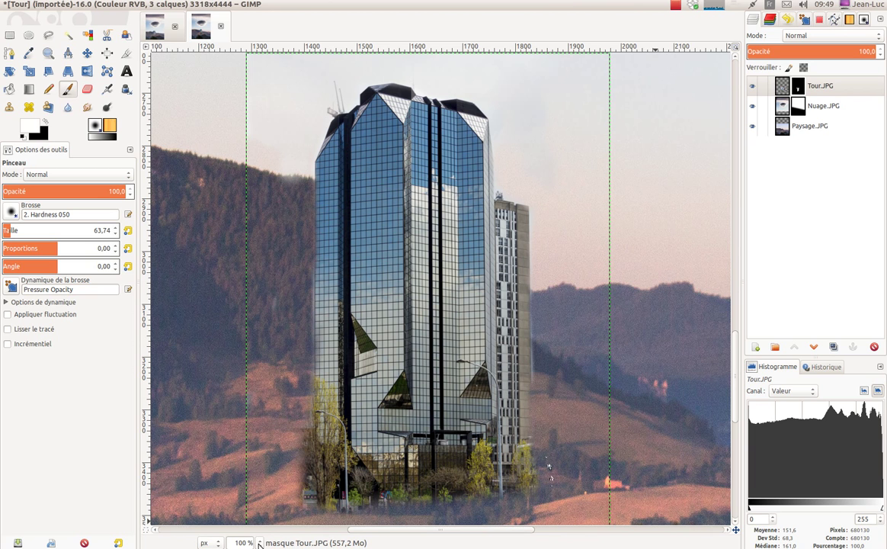
Undo the last brush stroke through the image's undo history.
left_click(260, 542)
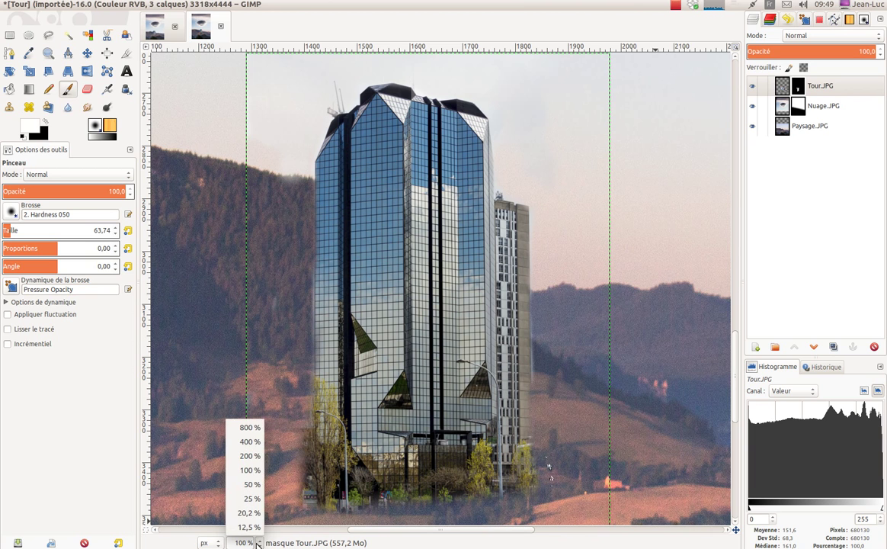
left_click(253, 511)
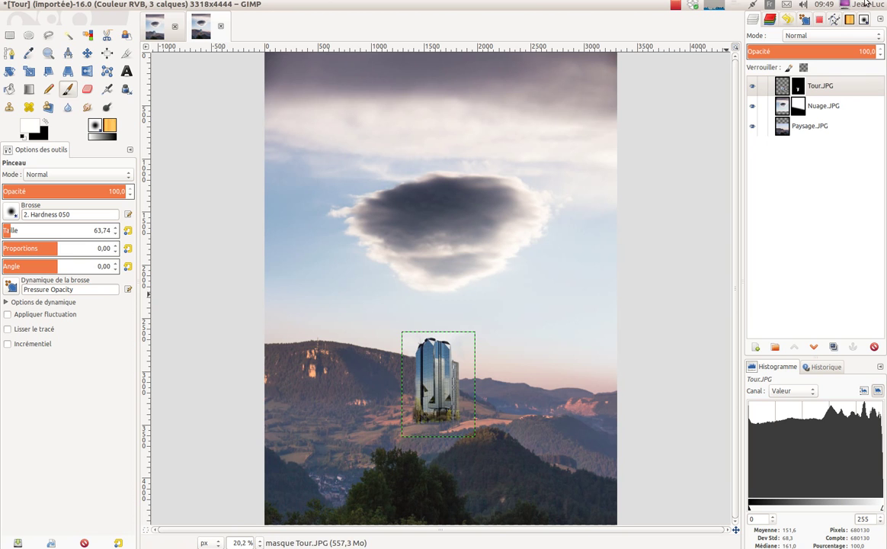
left_click(797, 89)
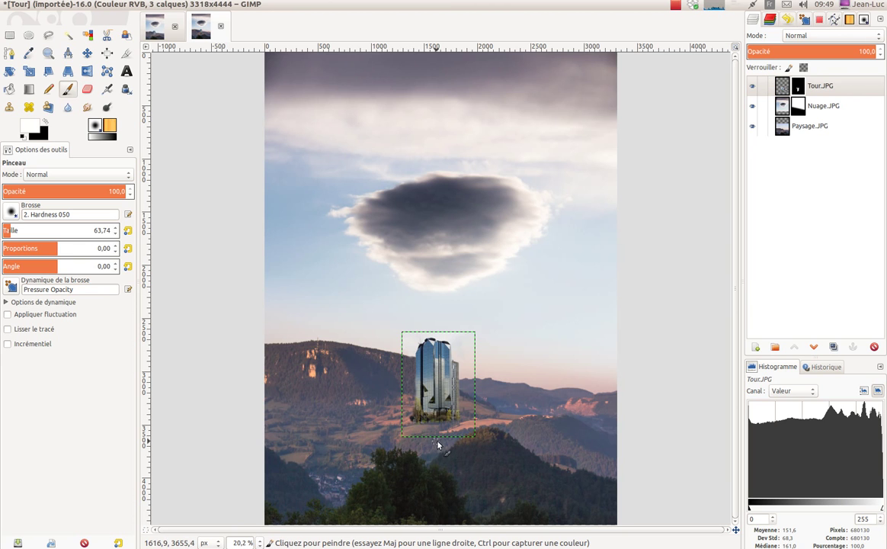
left_click(788, 19)
left_click(767, 302)
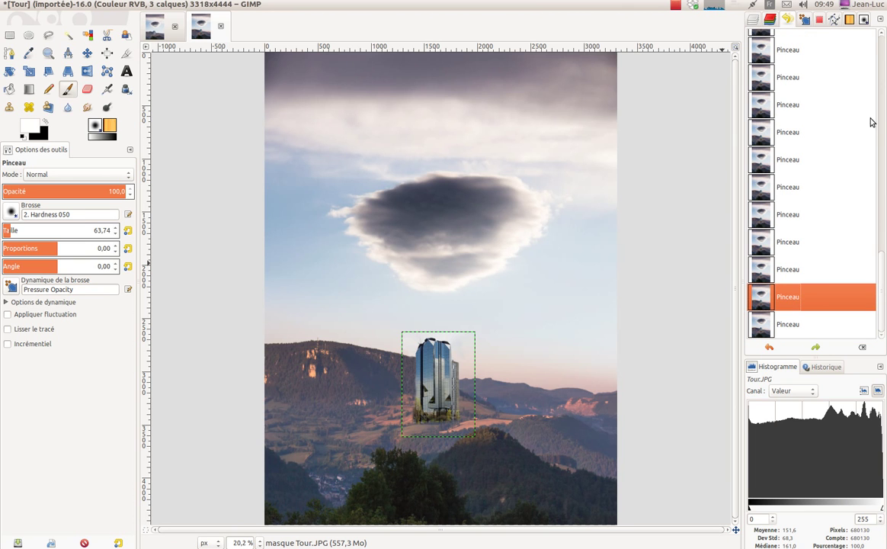
left_click(754, 19)
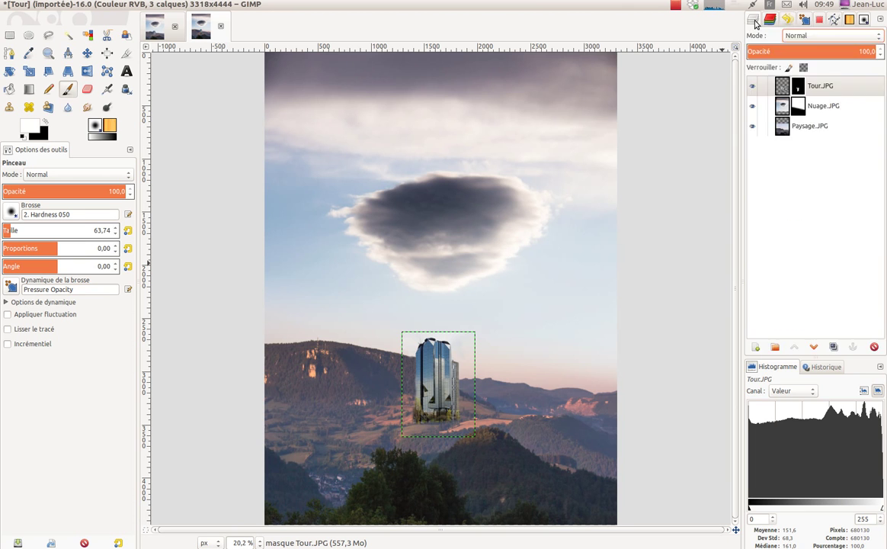
Activate the Tour layer mask, set the foreground colour to black and paint out a spot at the tower's lower-left base.
left_click(798, 85)
double_click(797, 85)
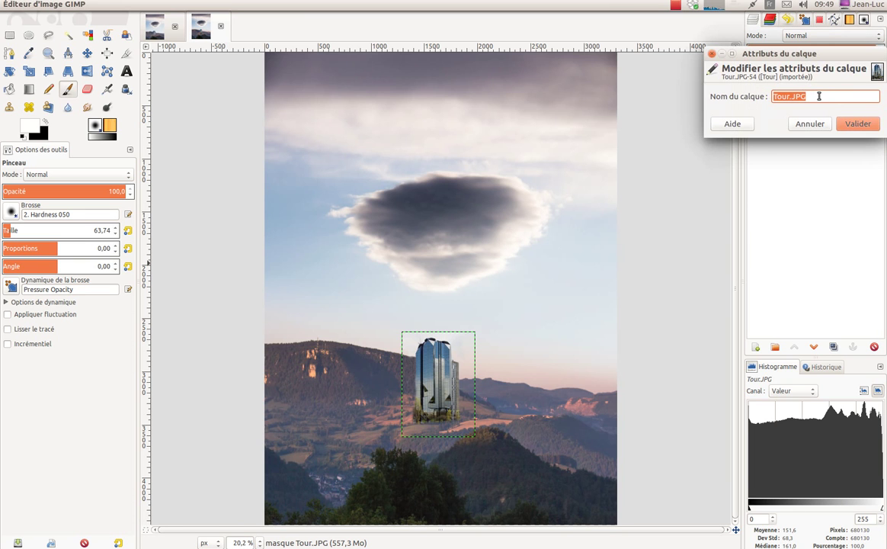
left_click(805, 124)
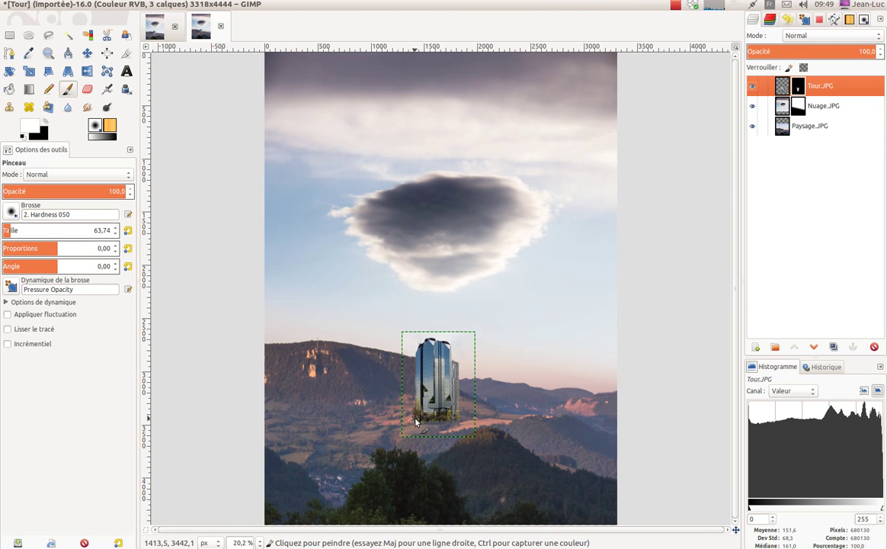
left_click(45, 123)
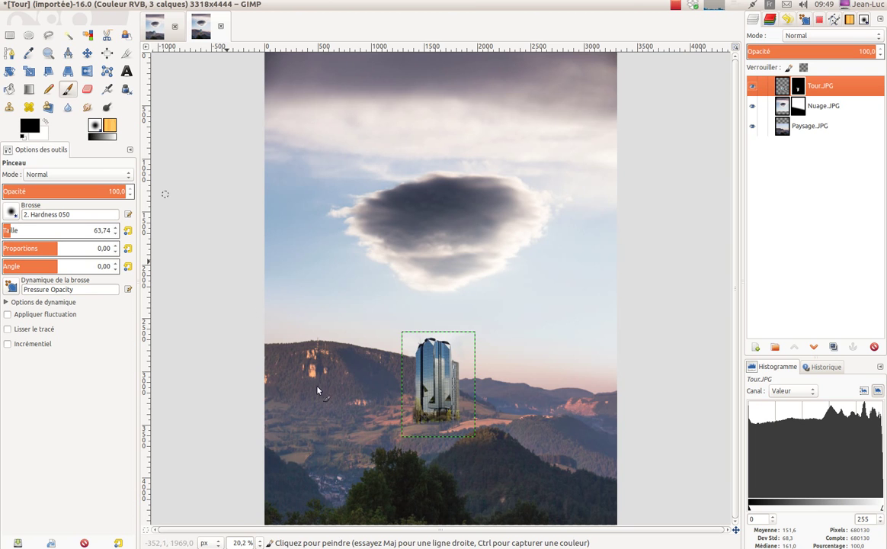
left_click(413, 420)
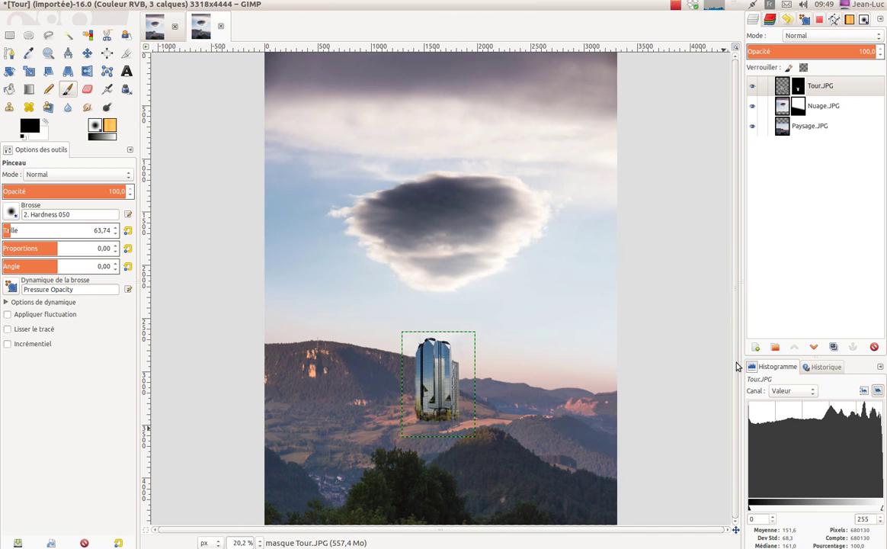
Activate the Tour layer's image instead of its mask and dab white on the tower's upper-left facade.
left_click(789, 128)
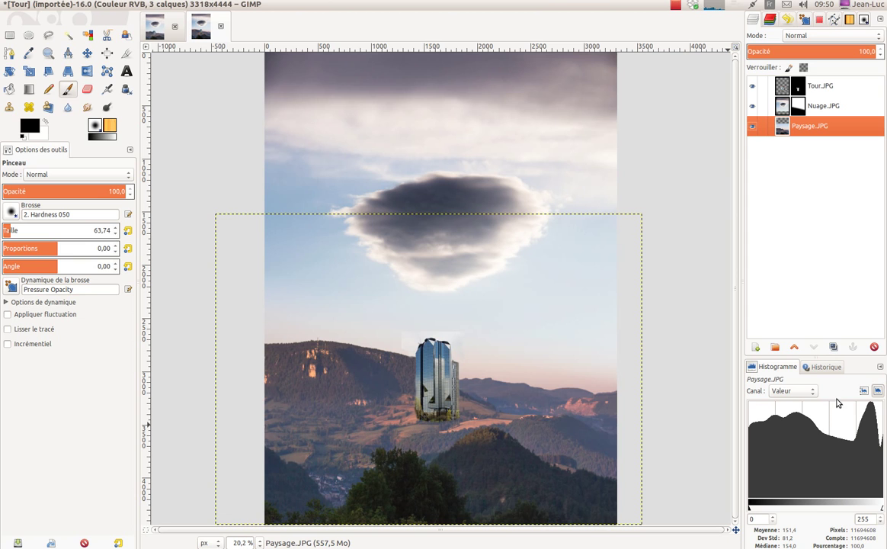
left_click(785, 90)
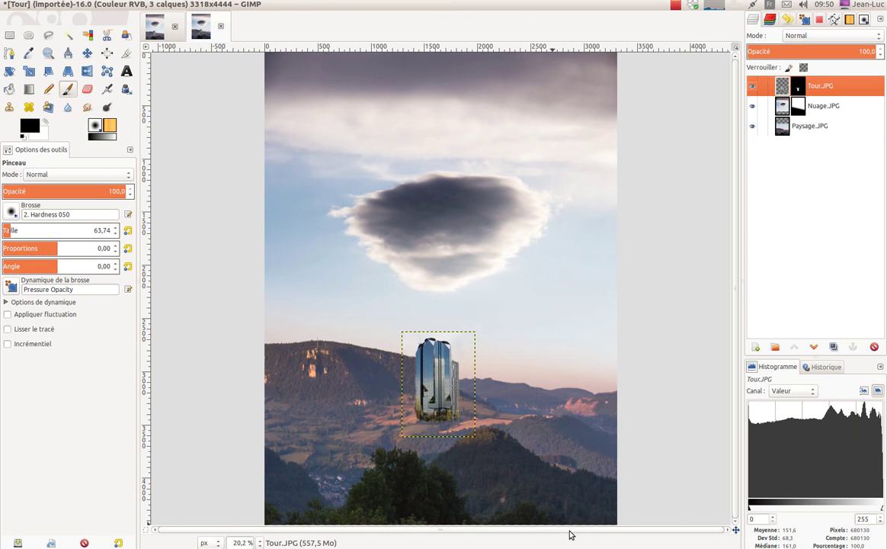
left_click(259, 543)
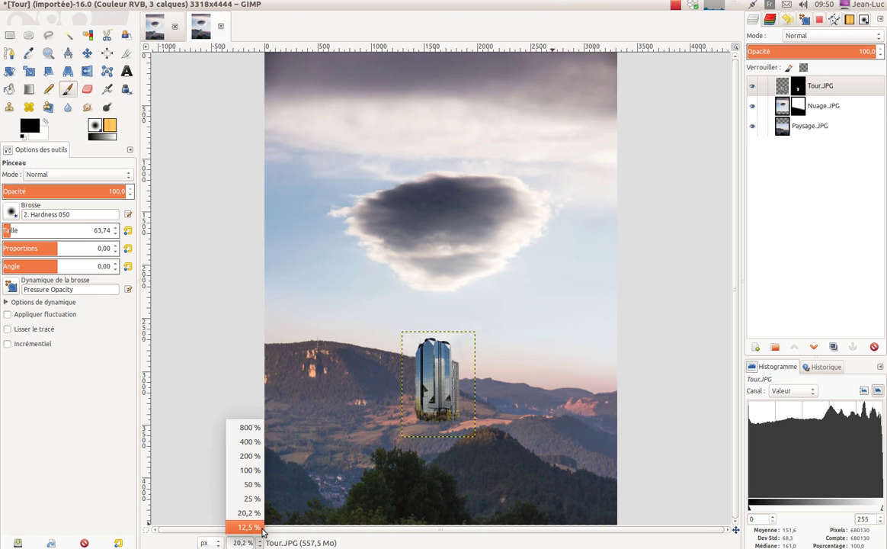
left_click(248, 485)
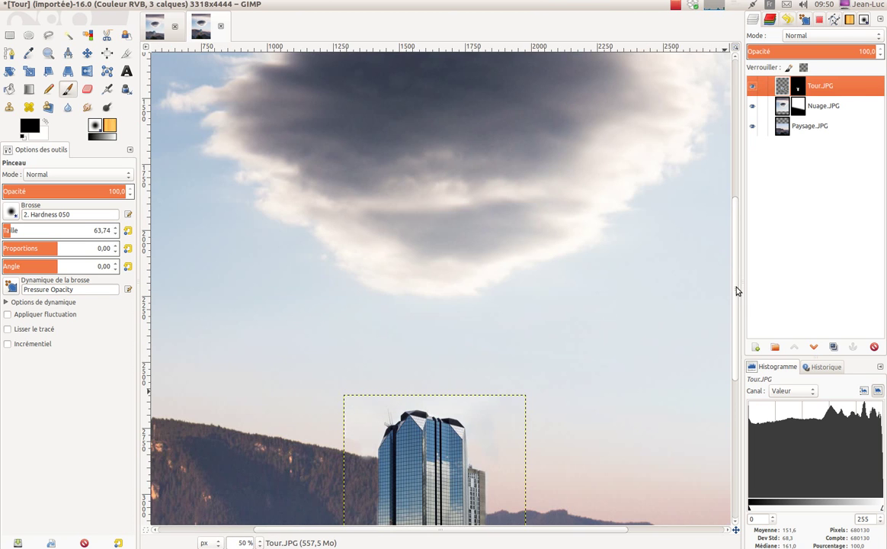
scroll(736, 290, "down", 5)
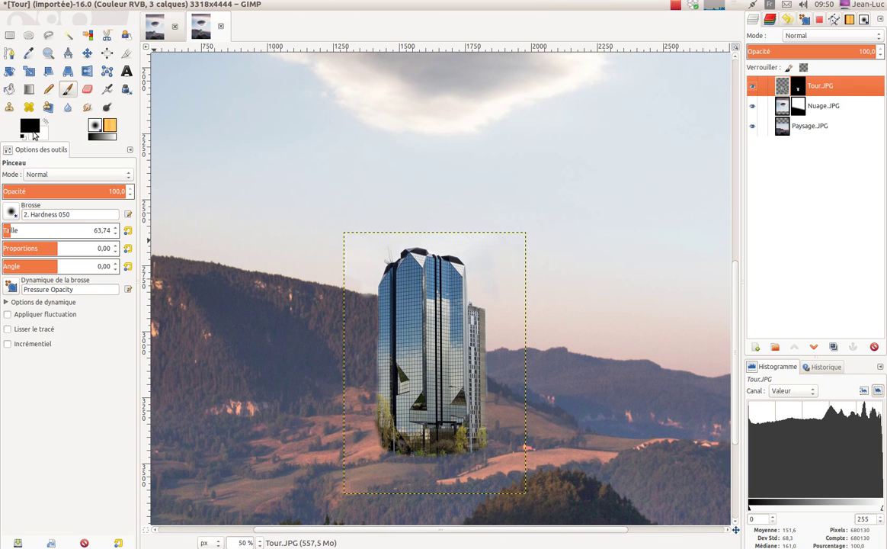
left_click(44, 120)
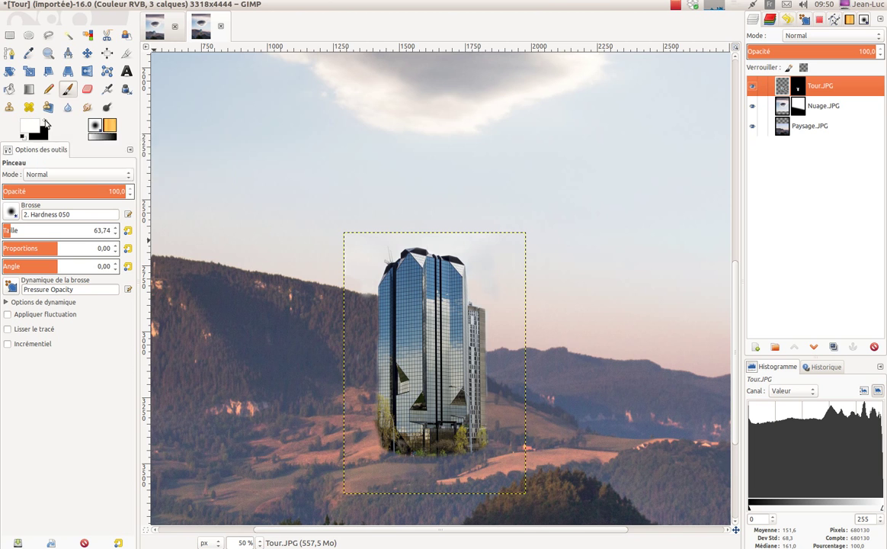
left_click(390, 305)
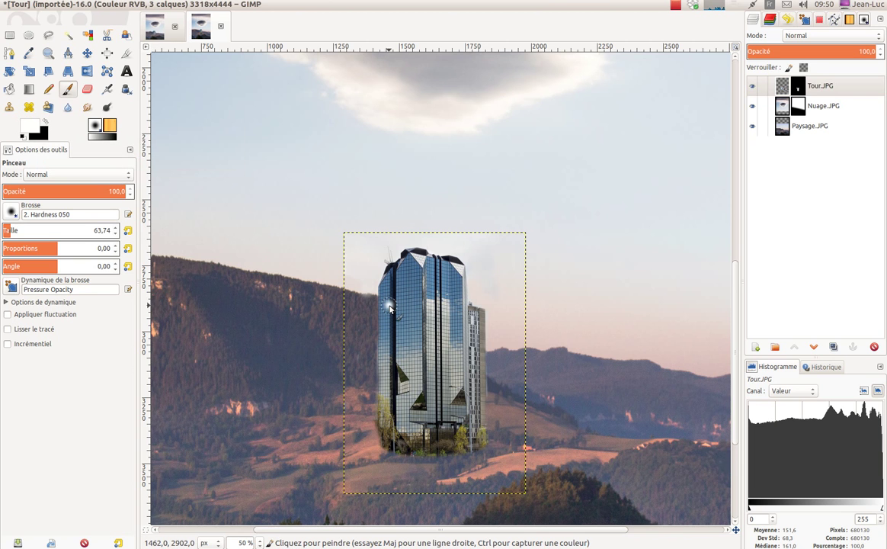
Undo the white dab painted directly on the tower's facade through the undo history.
left_click(798, 86)
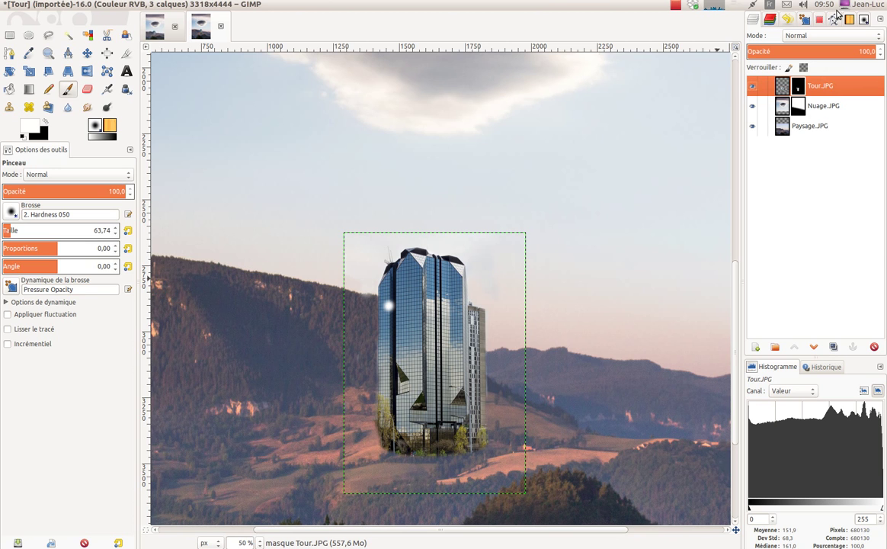
left_click(789, 22)
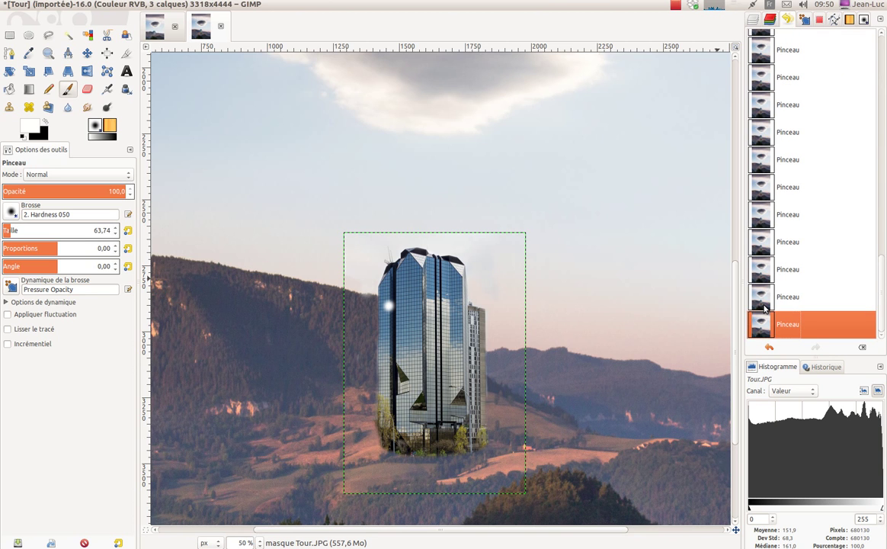
left_click(764, 303)
left_click(752, 20)
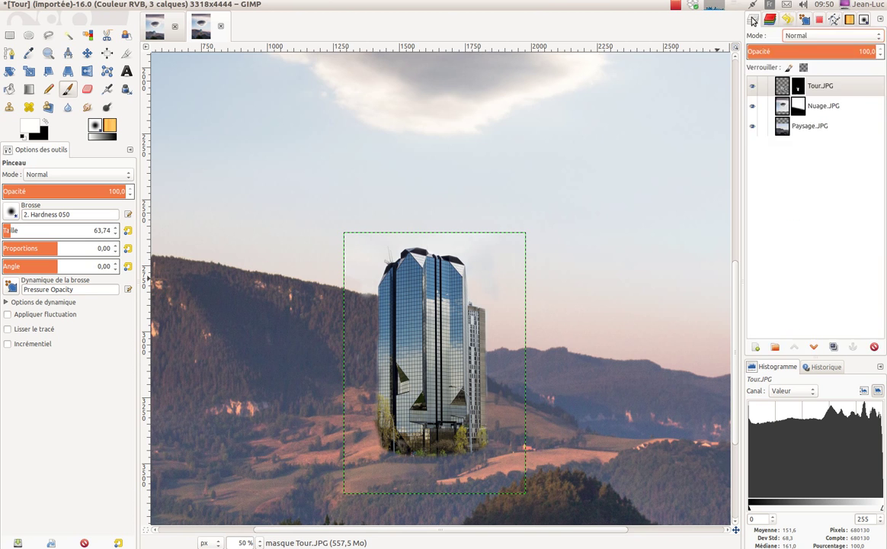
On the Tour layer mask, paint white along the tower's left side, and paint the exposed halo out again in black.
left_click(802, 89)
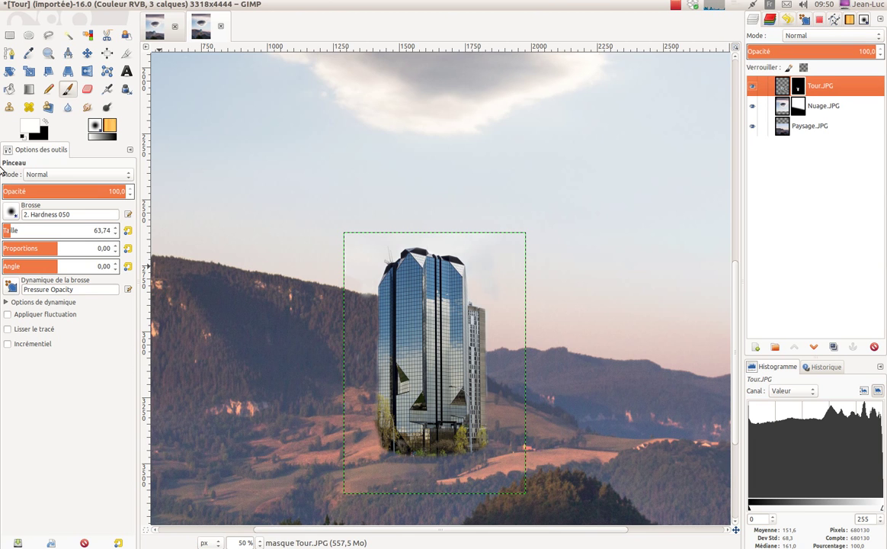
mouse_move(393, 363)
left_mouse_down()
mouse_move(379, 382)
mouse_move(388, 370)
mouse_move(382, 420)
mouse_move(386, 303)
left_mouse_up()
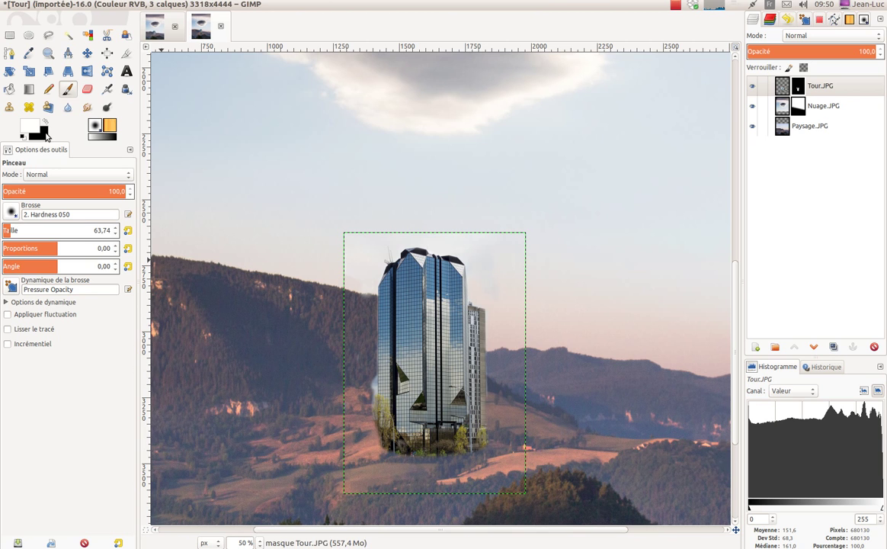
left_click(45, 123)
mouse_move(368, 380)
left_mouse_down()
mouse_move(371, 408)
mouse_move(373, 382)
mouse_move(355, 403)
mouse_move(374, 424)
left_mouse_up()
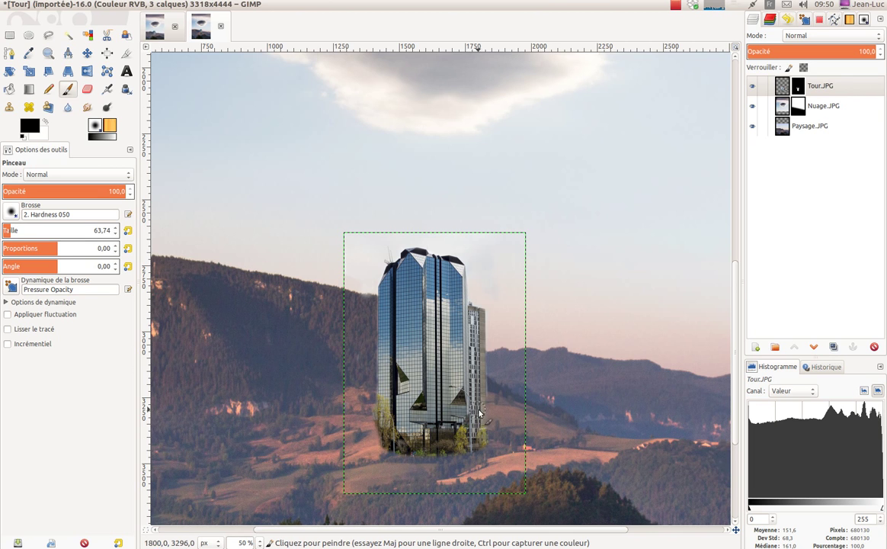
left_click(45, 124)
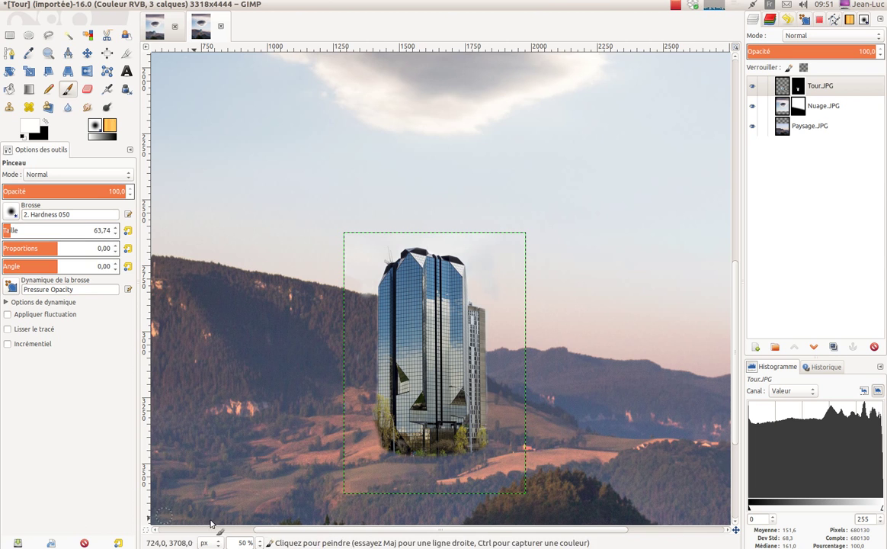
Merge all visible layers into one, with the merged layer expanded as necessary (Étendu autant que nécessaire).
left_click(260, 543)
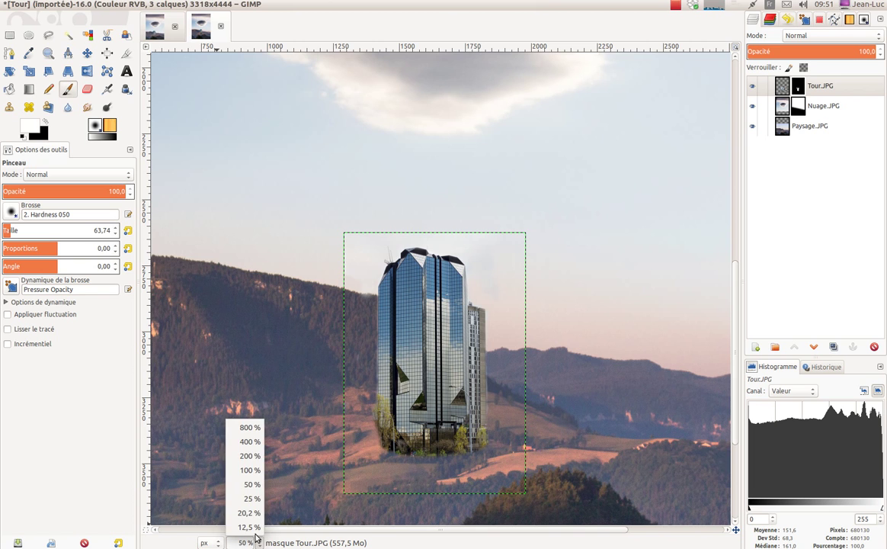
left_click(249, 513)
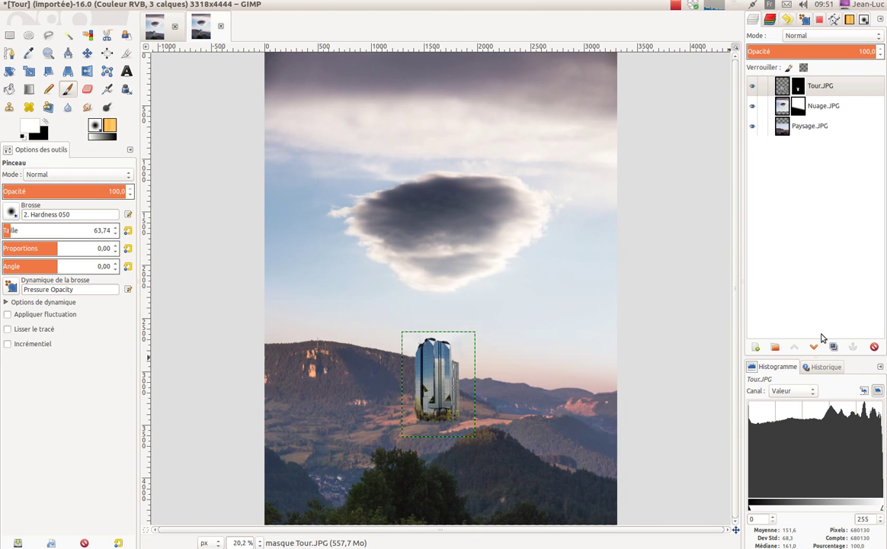
left_click(780, 131)
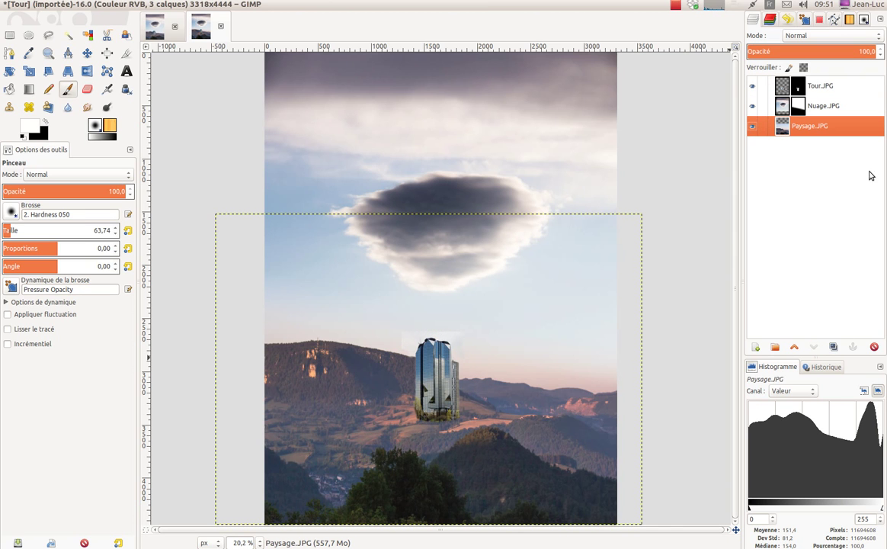
left_click(784, 90)
right_click(784, 90)
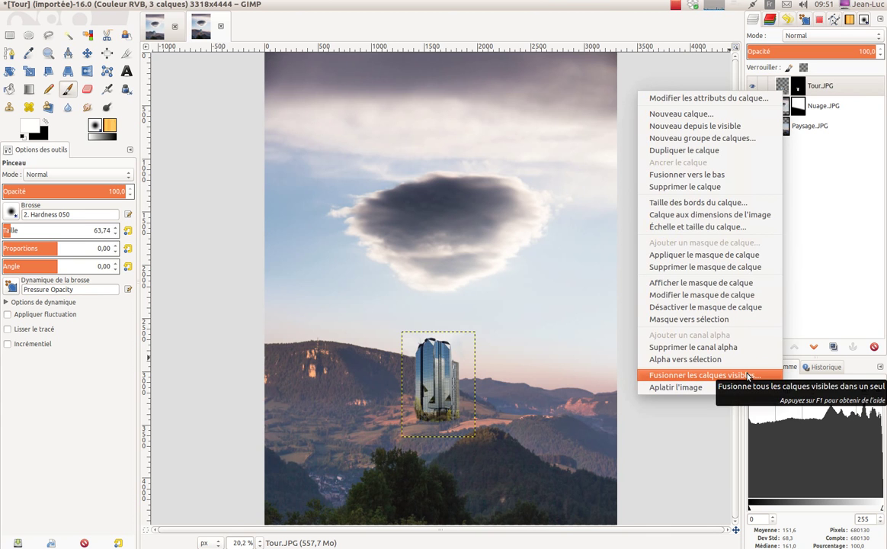
left_click(748, 376)
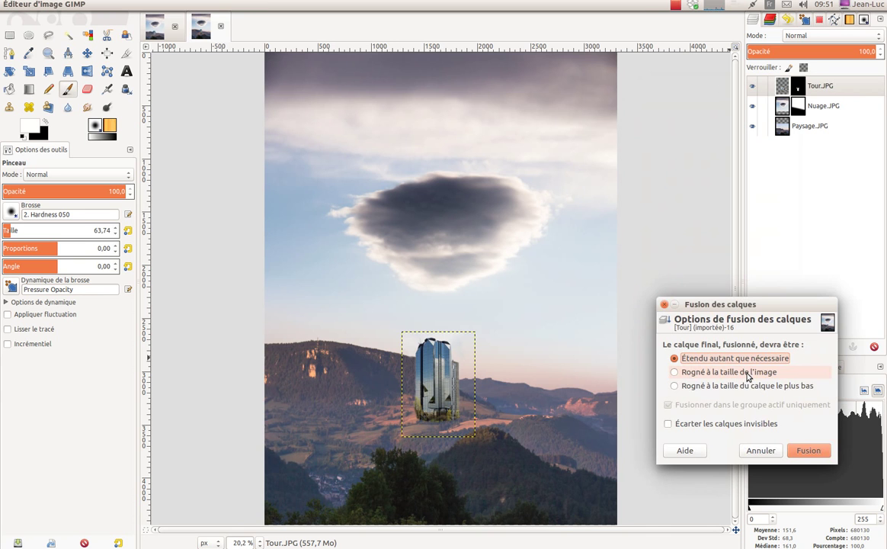
left_click(808, 451)
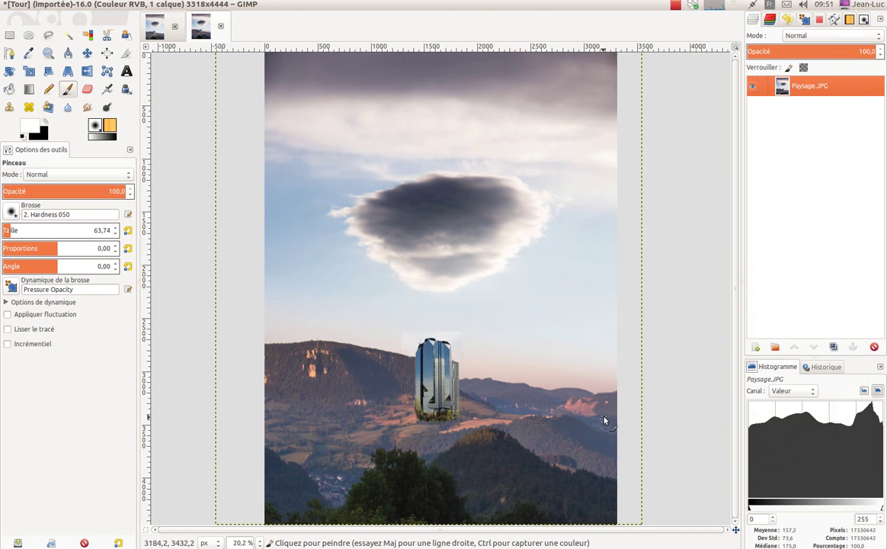
left_click(260, 542)
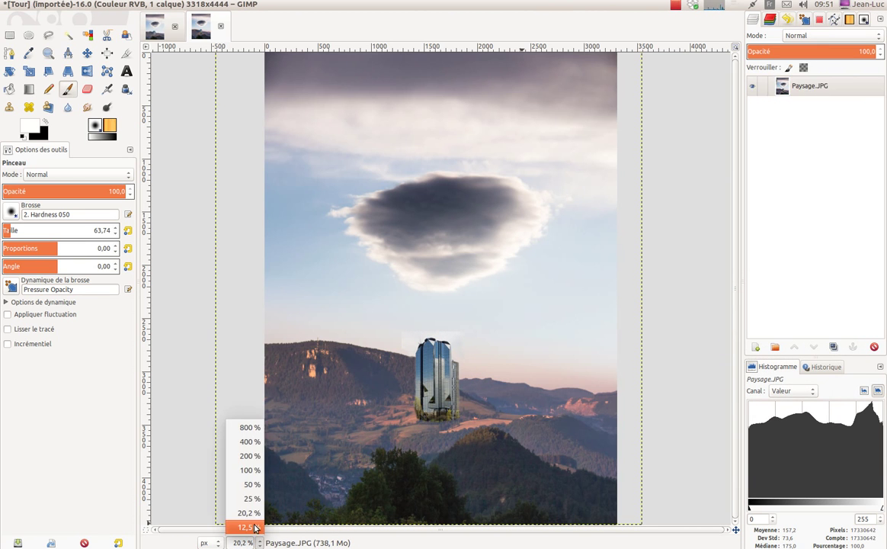
left_click(248, 526)
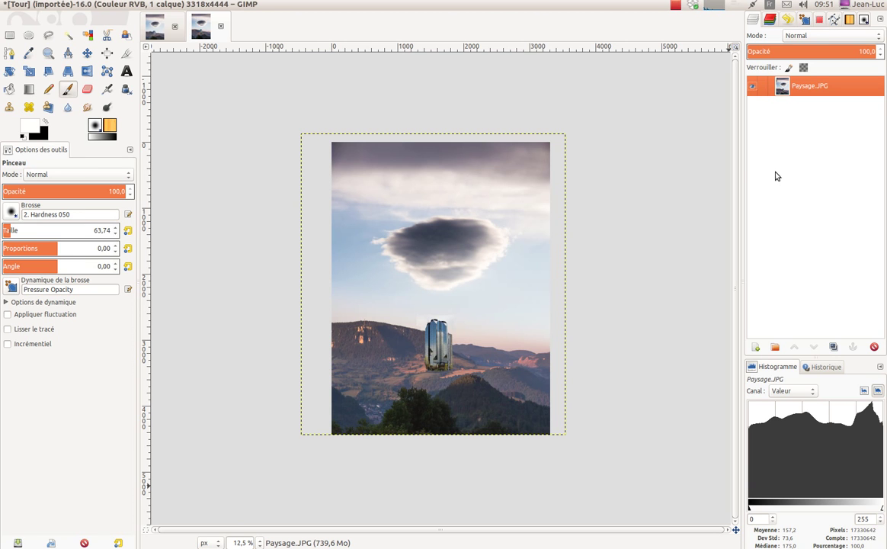
left_click(675, 6)
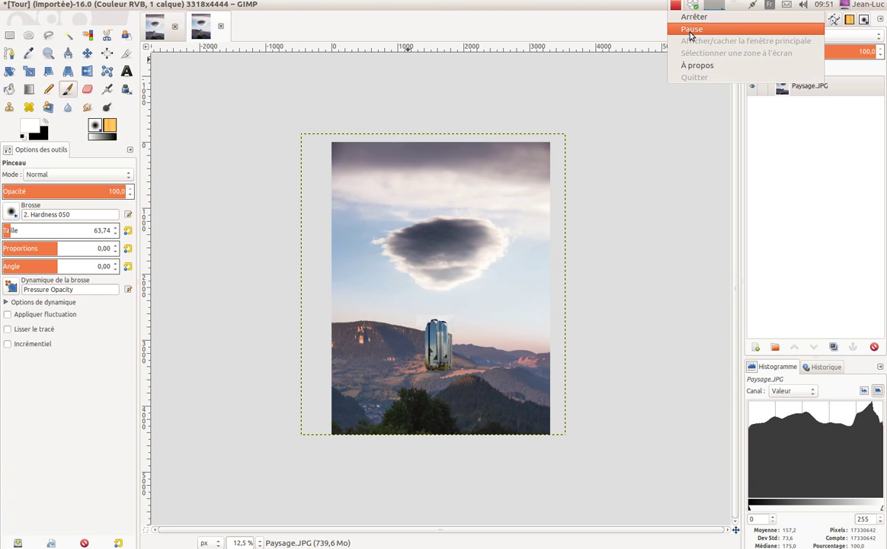